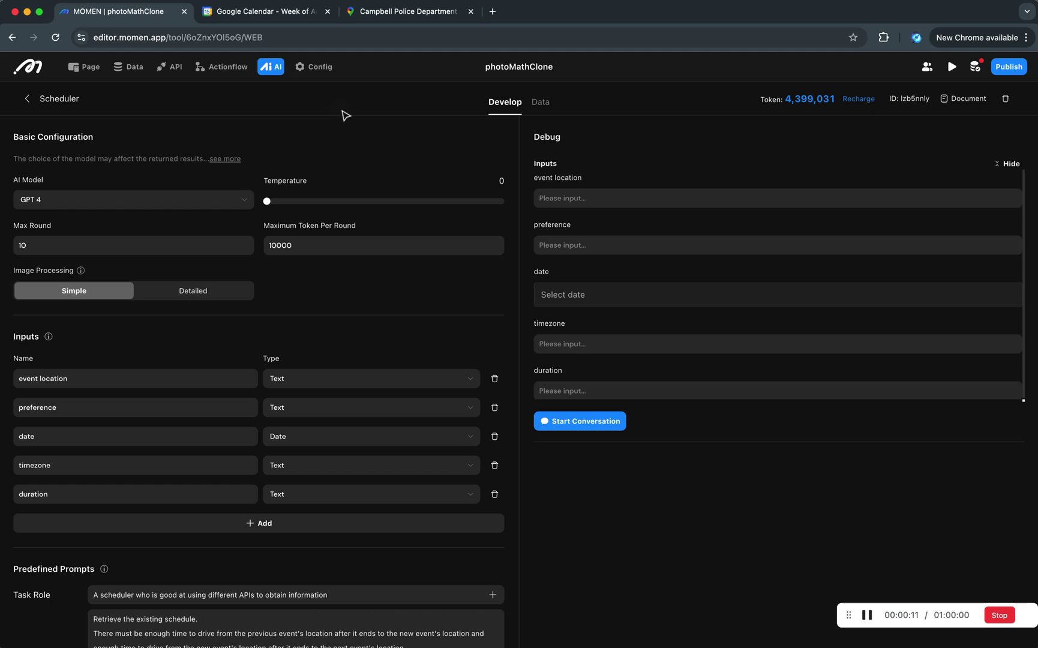
Open the Scheduler configuration from the project's list of AIs.
left_click(270, 66)
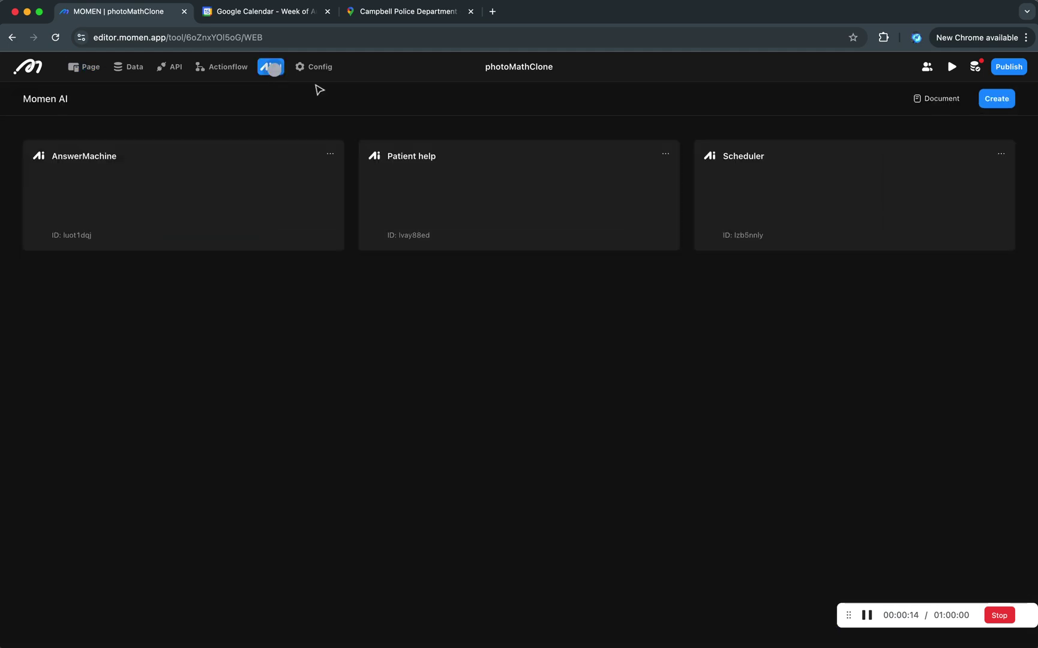
left_click(827, 193)
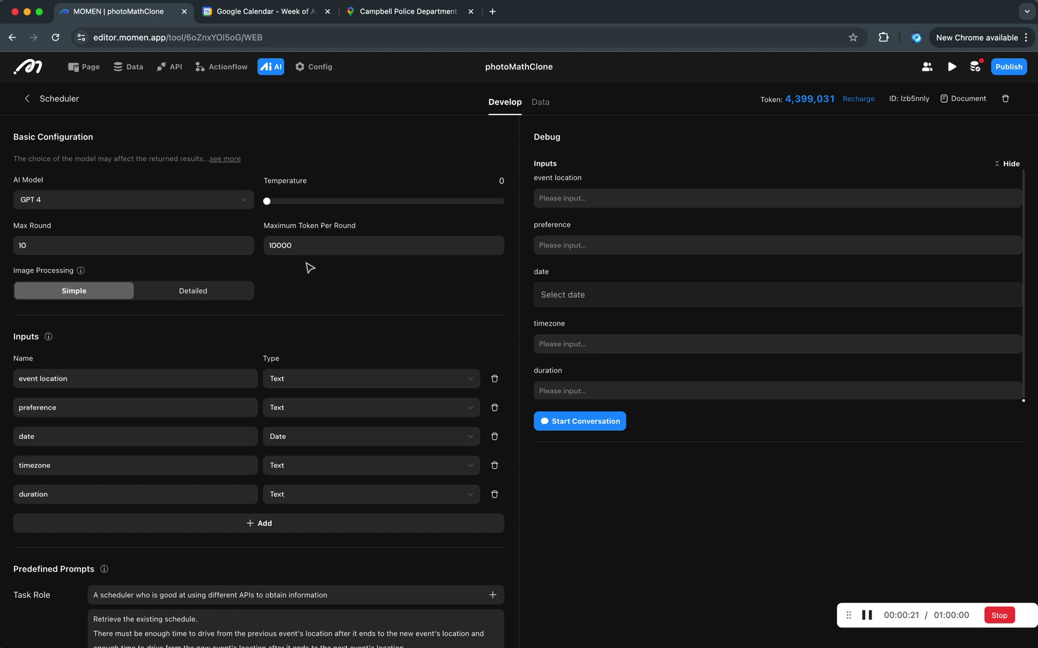
Switch to Google Calendar and review the time and location details of the three events on Friday, August 16.
left_click(255, 22)
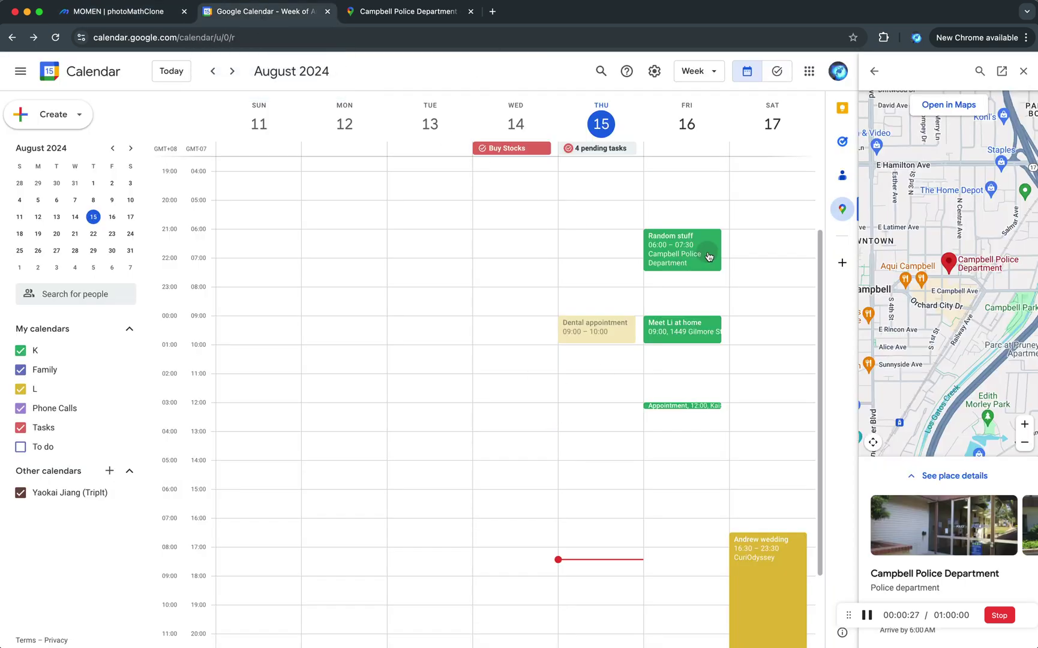
left_click(692, 237)
left_click(701, 334)
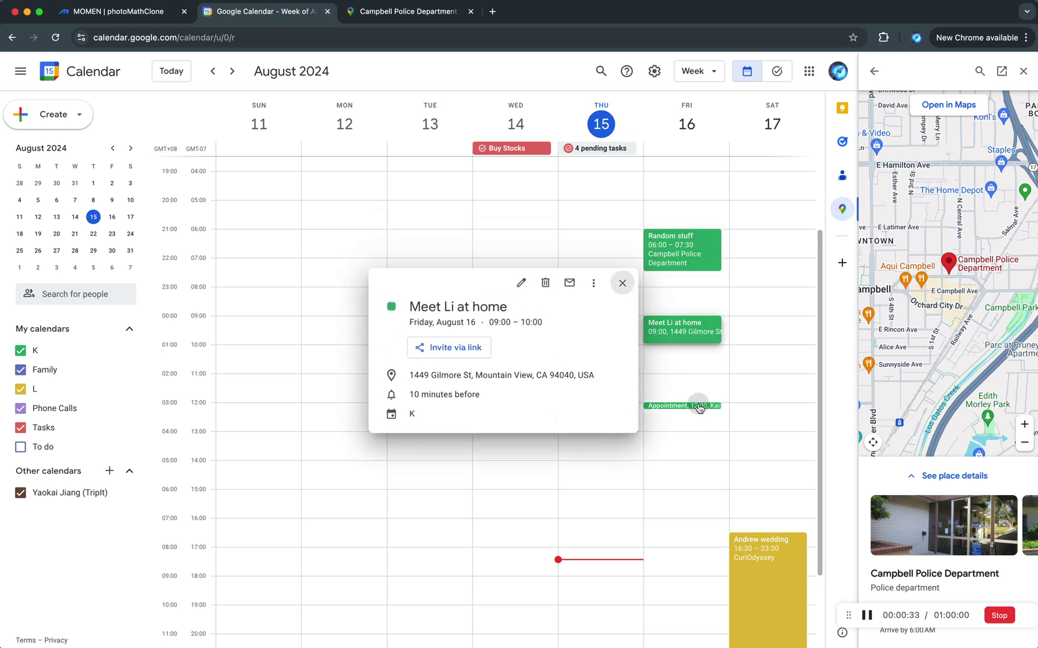
left_click(689, 260)
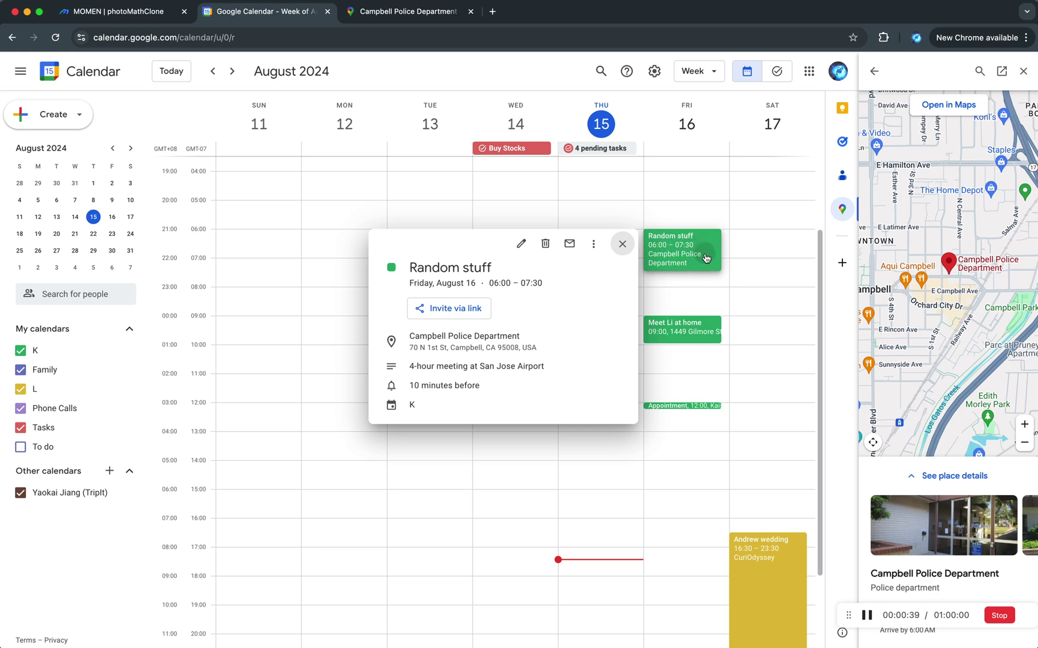
left_click(681, 324)
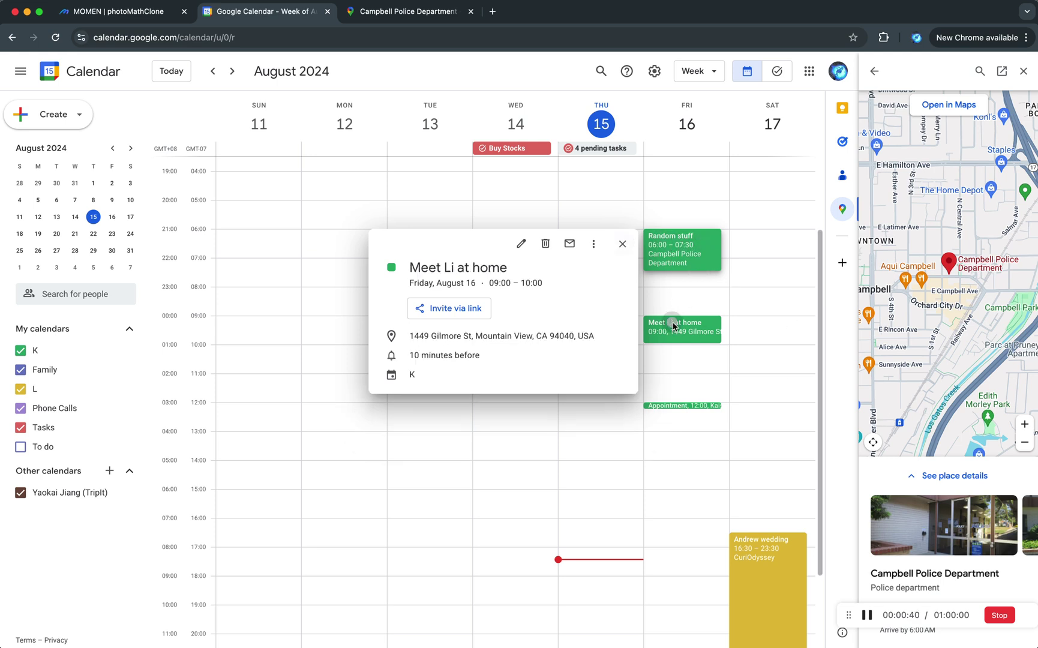
left_click(699, 407)
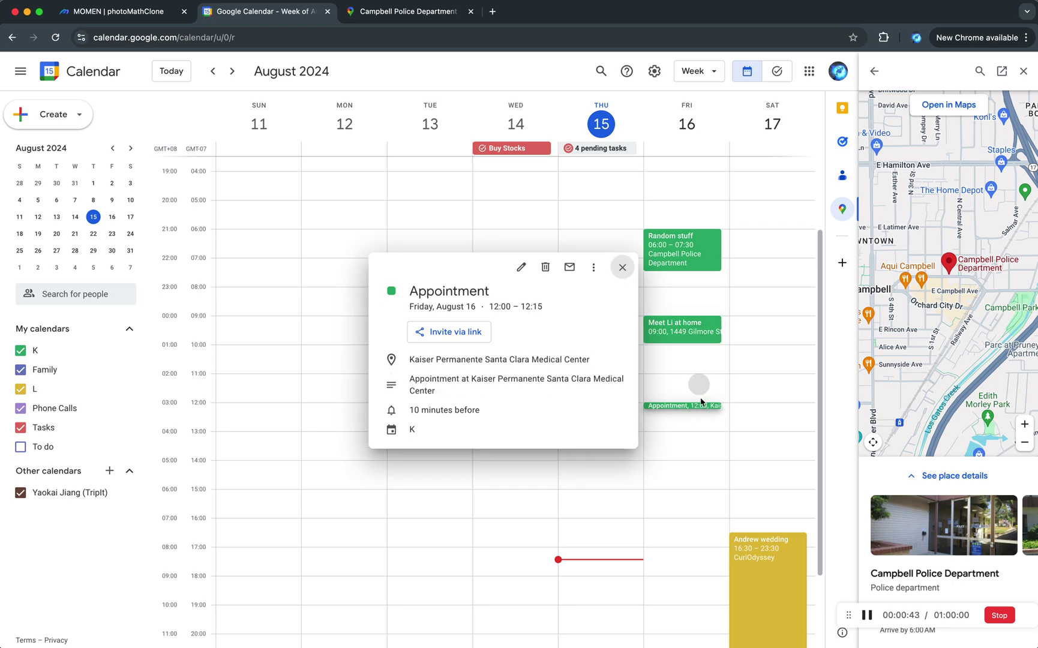
left_click(623, 268)
Switch to Google Maps and examine where Campbell Police Department and Kaiser Permanente Santa Clara Medical Ctr lie relative to each other.
left_click(365, 17)
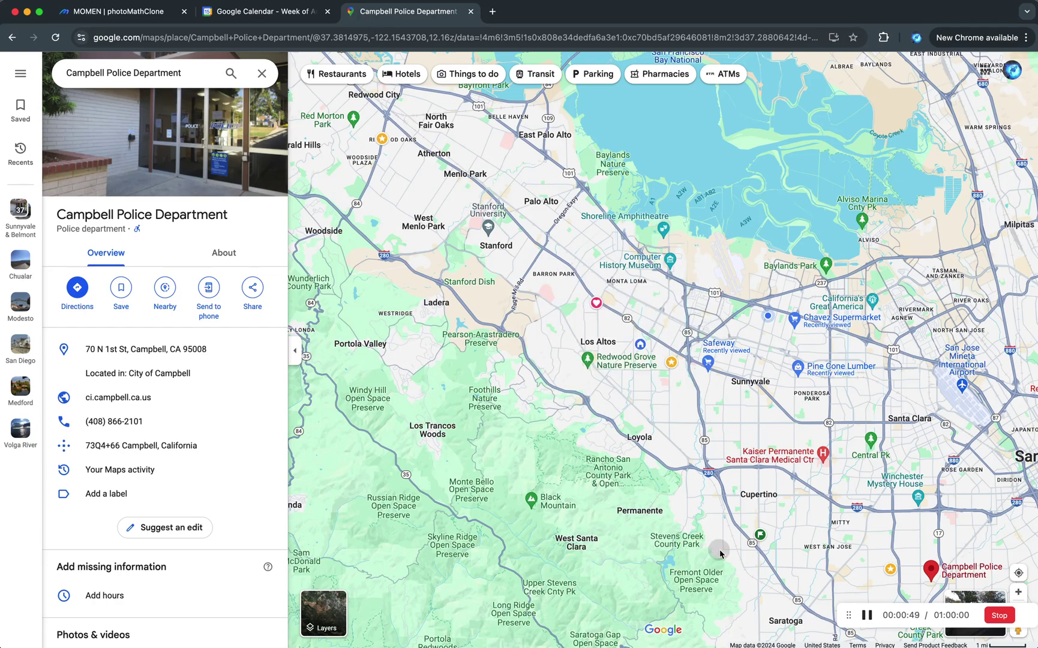
mouse_move(937, 579)
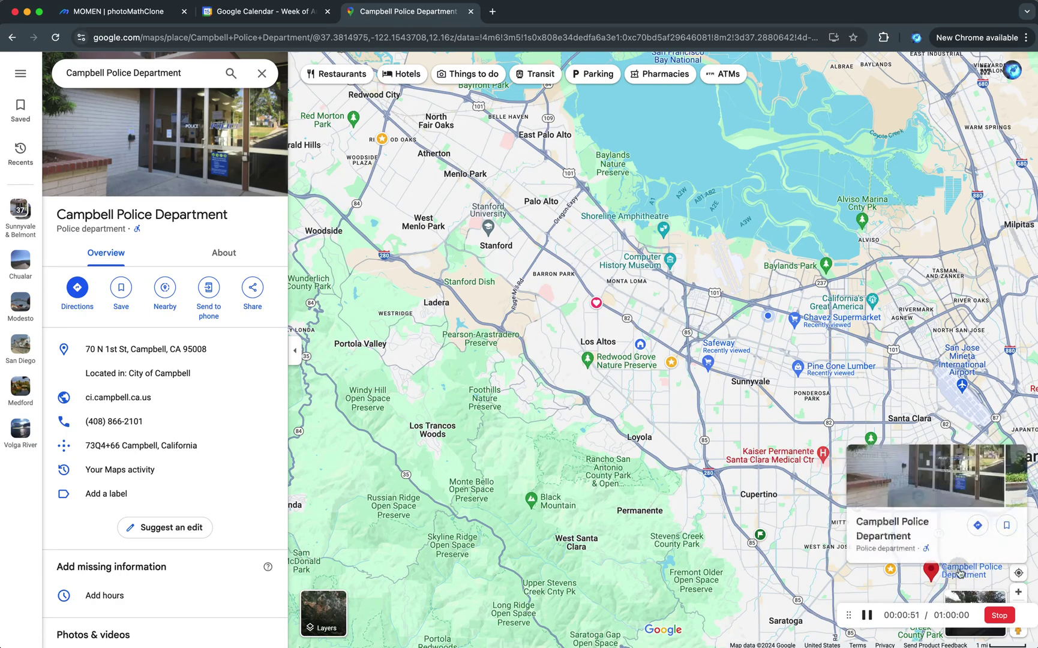
mouse_move(824, 461)
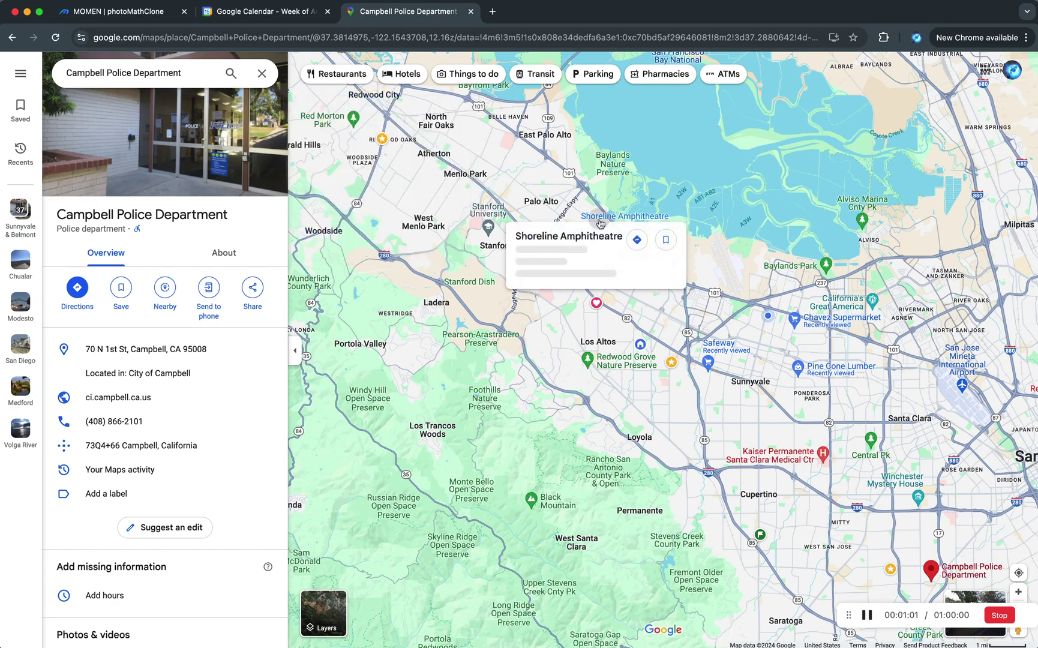
Return to the MOMEN editor and review the Scheduler's basic configuration, including Max Round and Maximum Token Per Round.
left_click(126, 12)
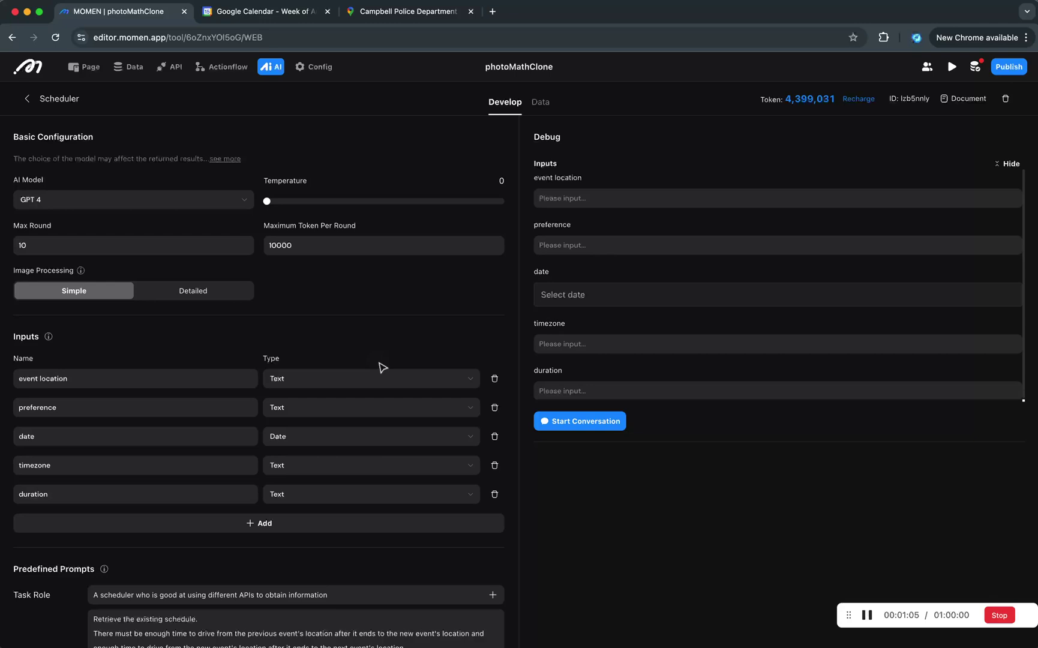
scroll(248, 341, "down", 3)
scroll(250, 324, "up", 3)
left_click(195, 241)
left_click(162, 251)
left_click(354, 245)
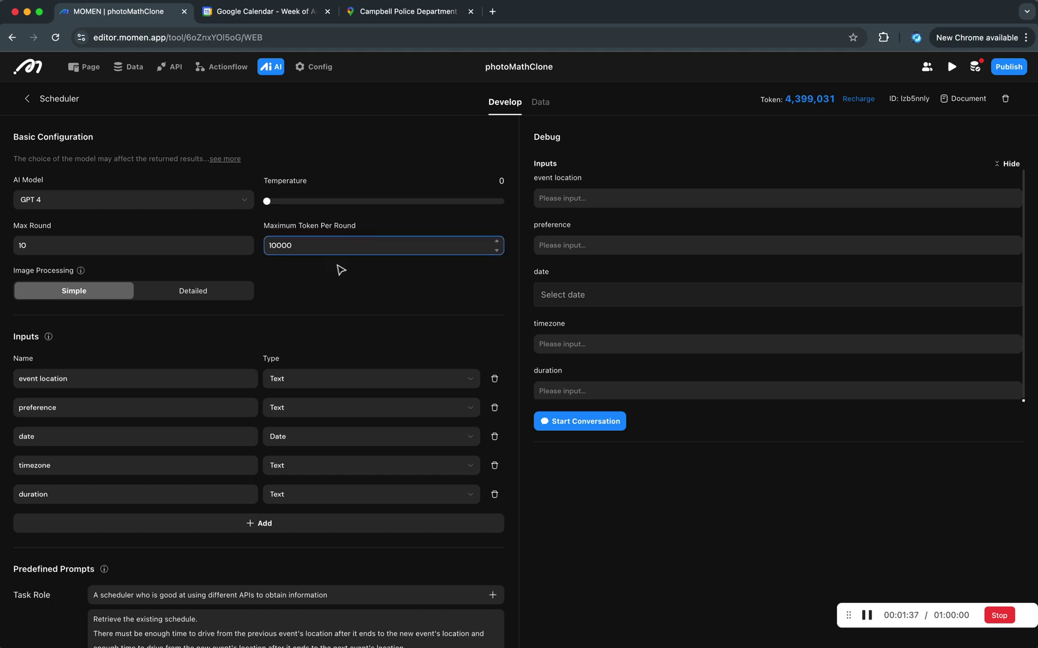
left_click(336, 266)
Examine the names and types of the Scheduler's input parameters, from event location to duration.
scroll(276, 280, "down", 3)
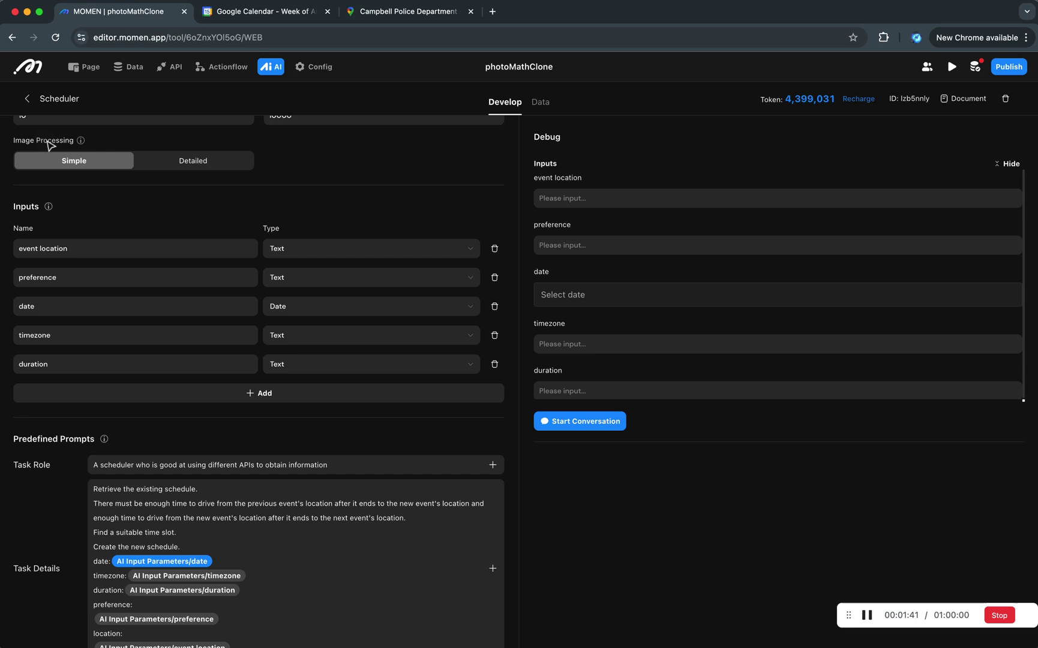
scroll(306, 222, "down", 1)
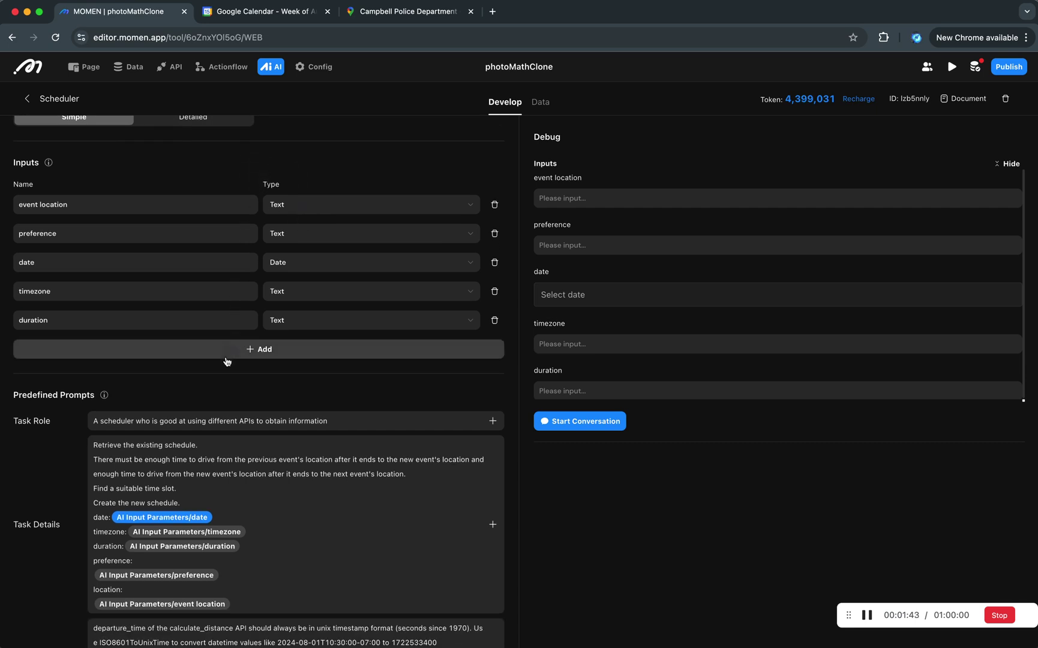
left_click(132, 209)
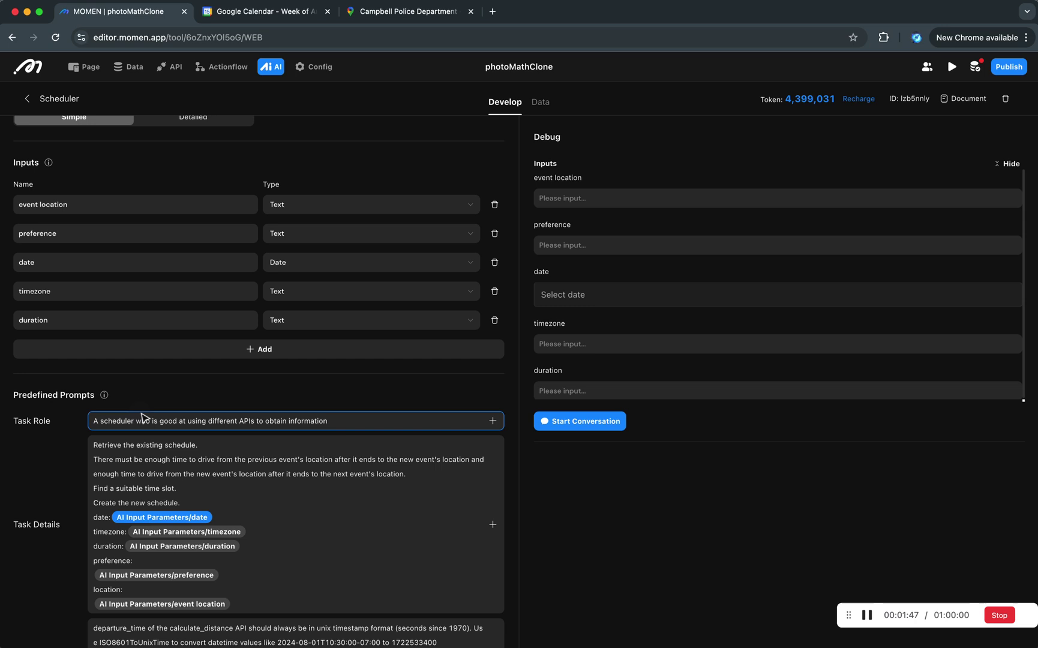
left_click(70, 262)
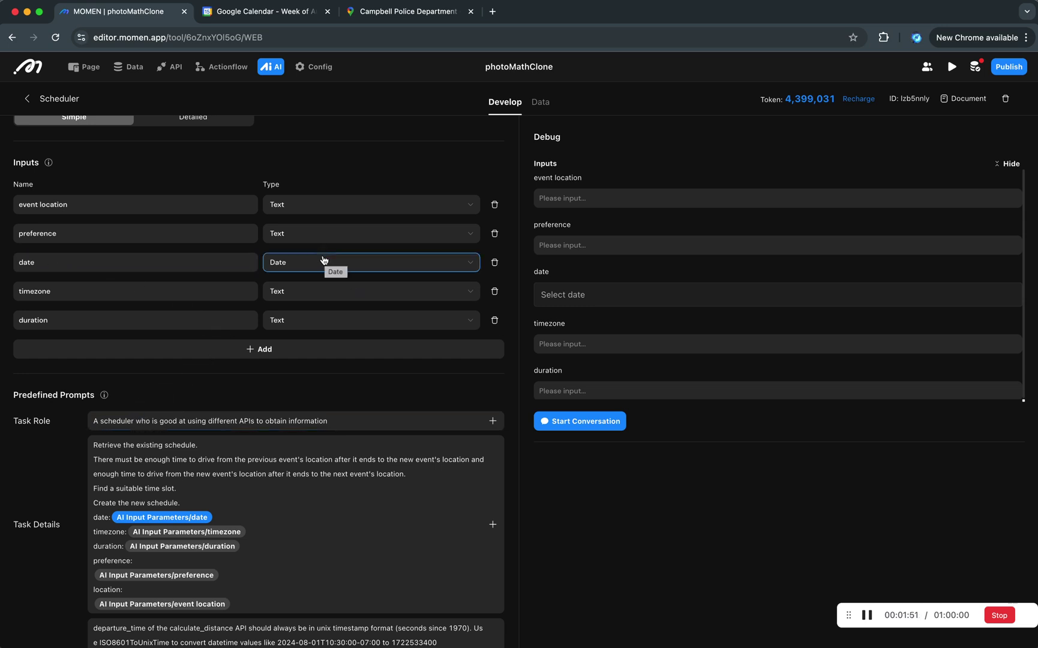
Read the Task Role and Task Details in the Scheduler's predefined prompts.
scroll(325, 262, "down", 5)
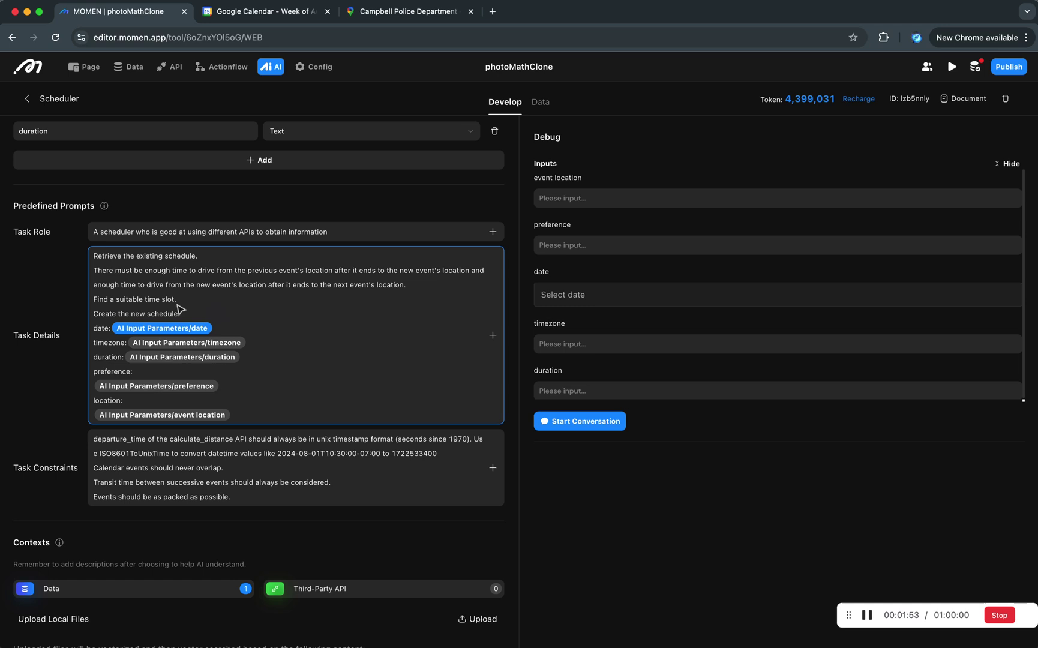
scroll(70, 288, "down", 1)
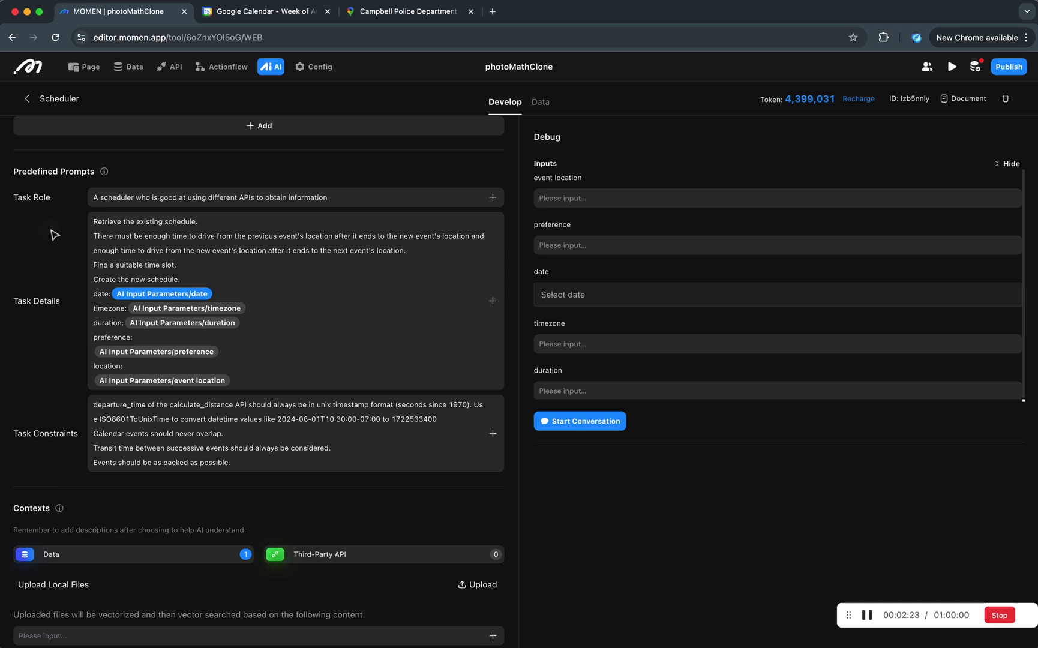
scroll(79, 333, "down", 3)
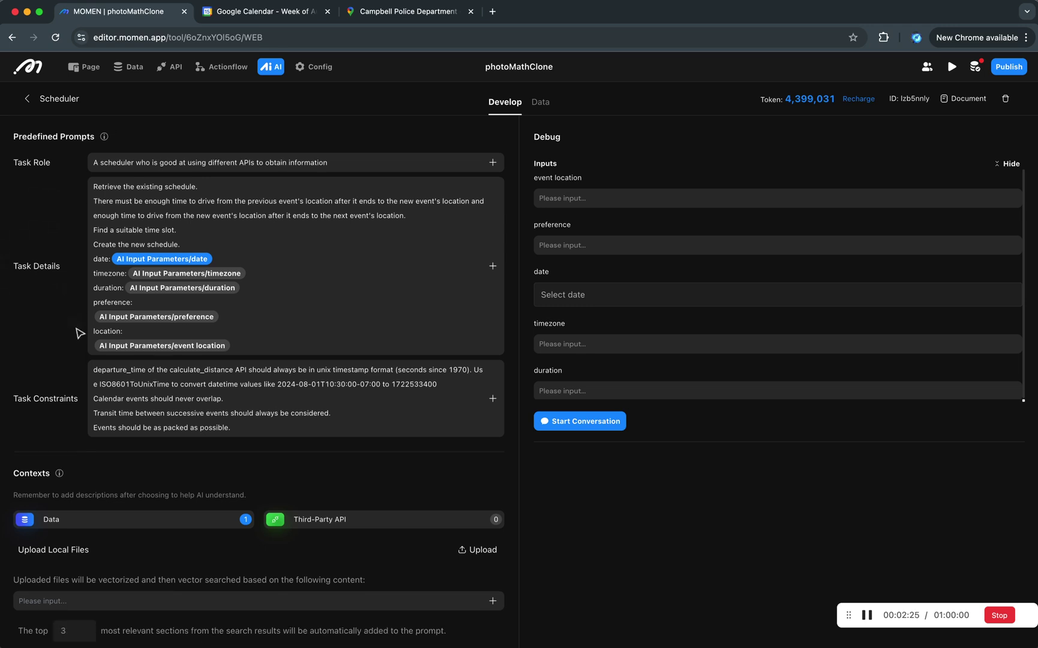
Read the Task Constraints prompt, focusing on its example of converting an ISO 8601 datetime to a unix timestamp.
scroll(79, 333, "down", 1)
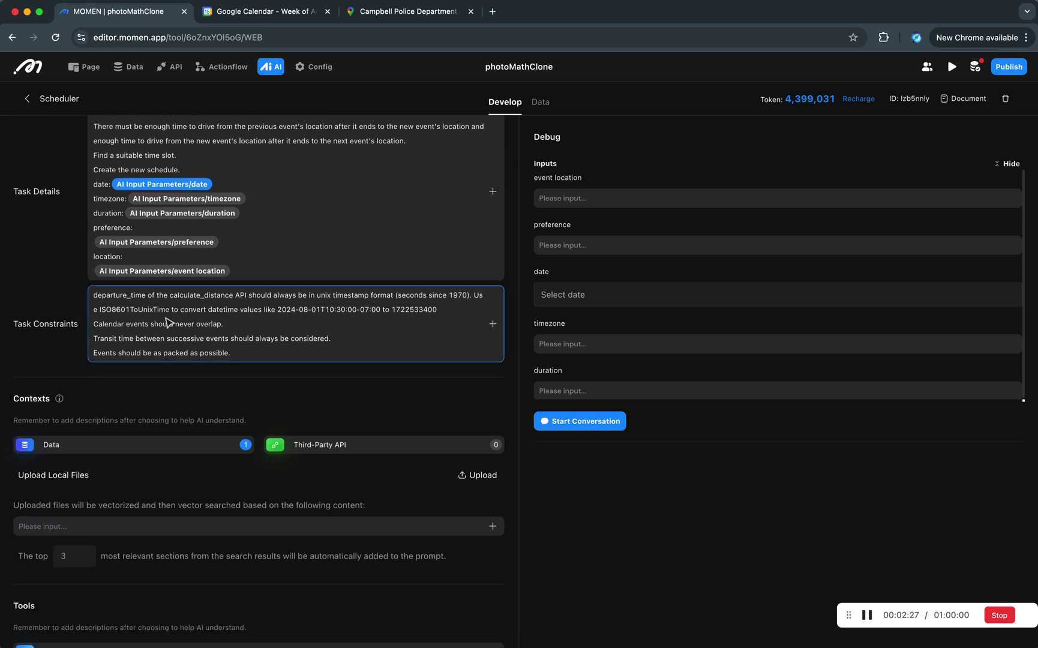
left_click(103, 368)
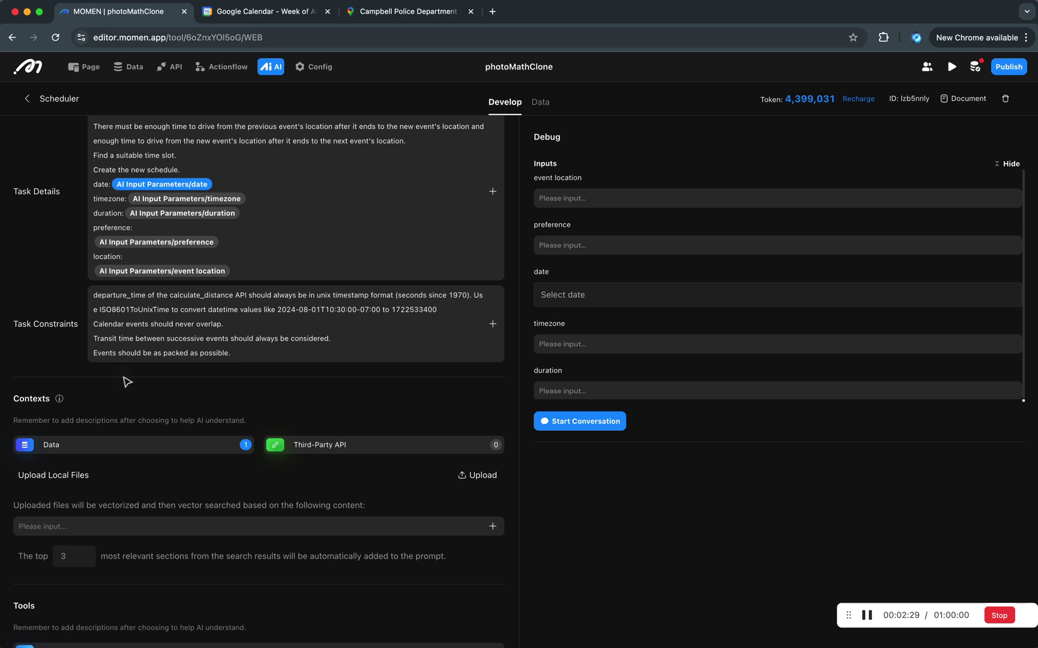
left_click(123, 375)
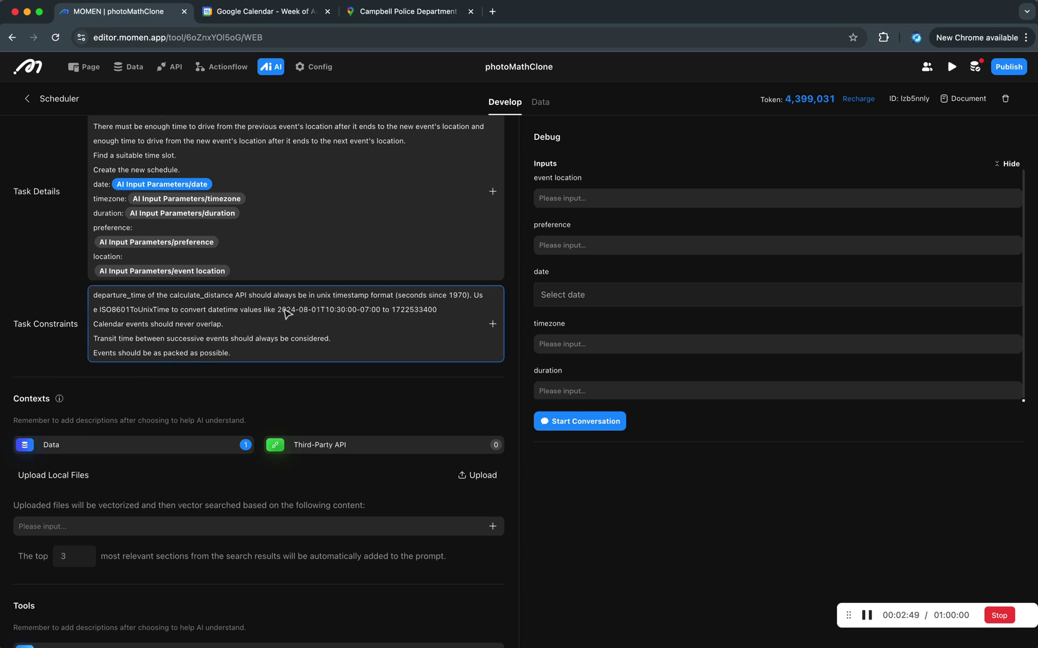
left_click_drag(279, 310, 368, 310)
left_click(374, 321)
double_click(405, 310)
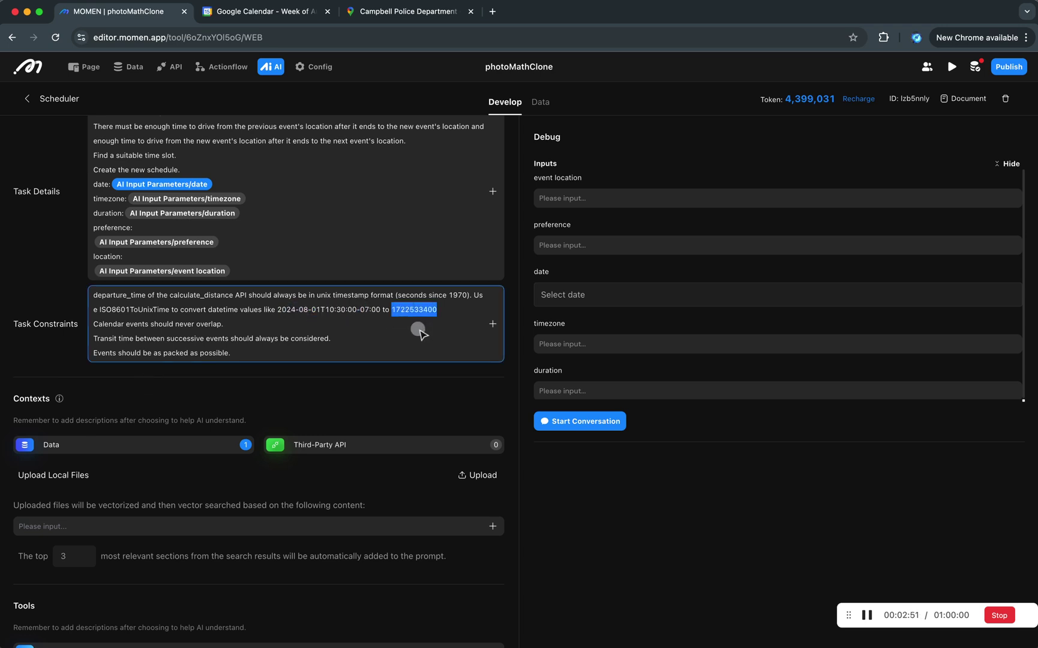
left_click(418, 330)
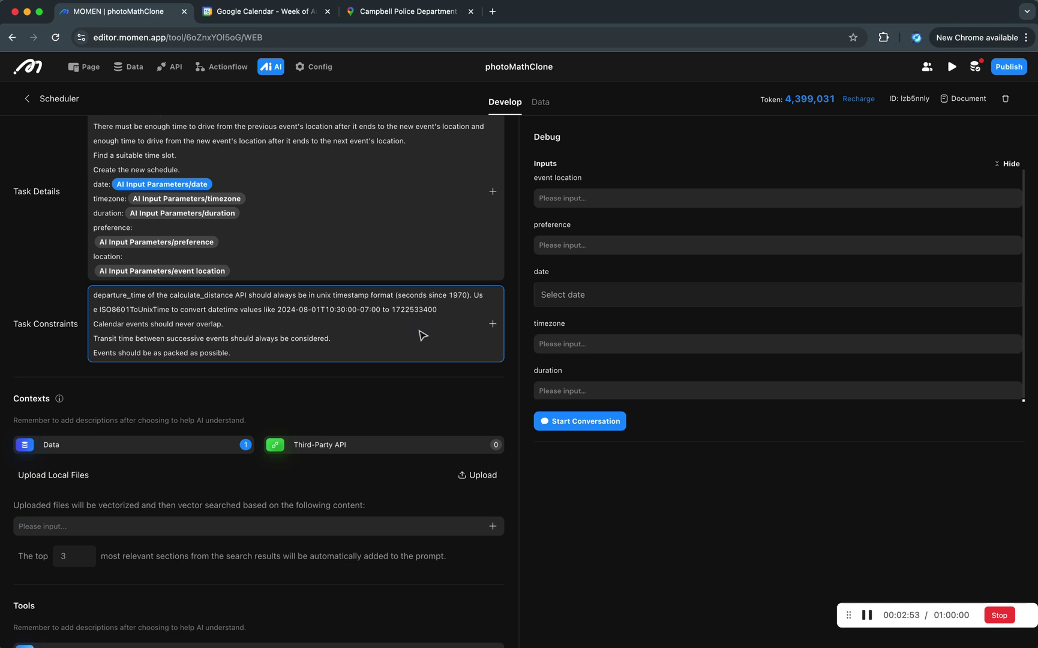
left_click(336, 405)
Inspect the key_value table's selected columns and key filter in the Data context, then close the data selection without changes.
scroll(332, 398, "down", 1)
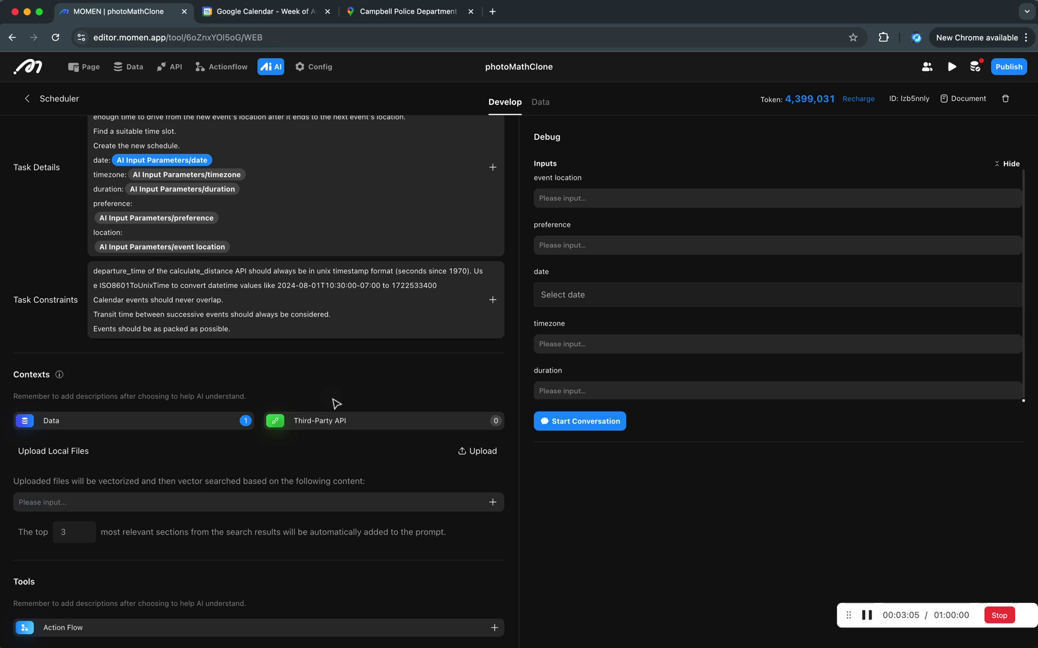
scroll(303, 448, "down", 1)
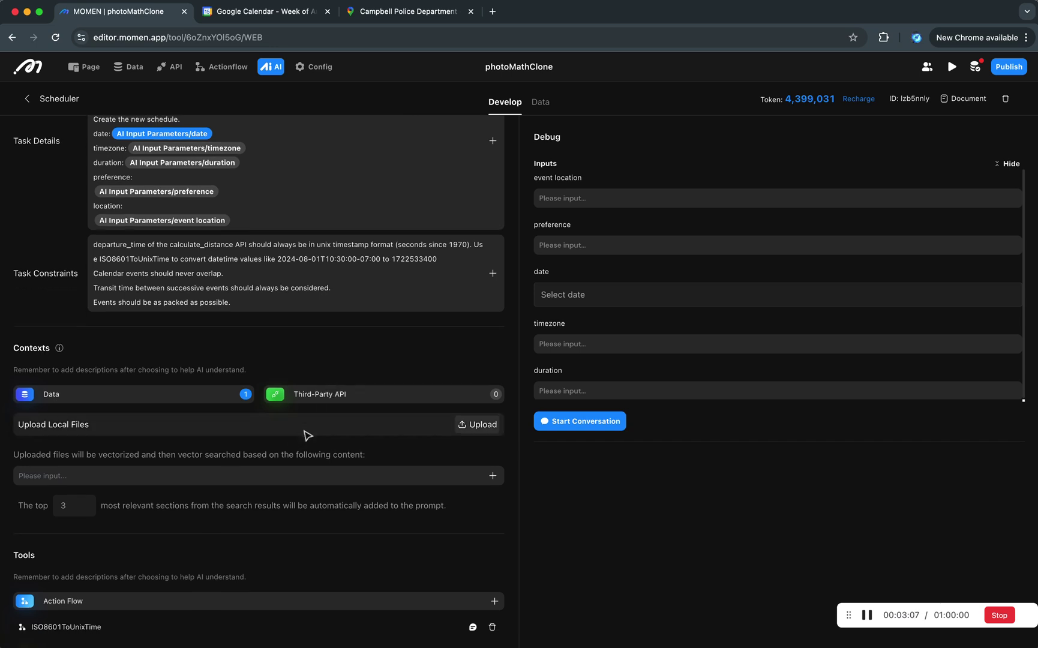
scroll(297, 432, "down", 2)
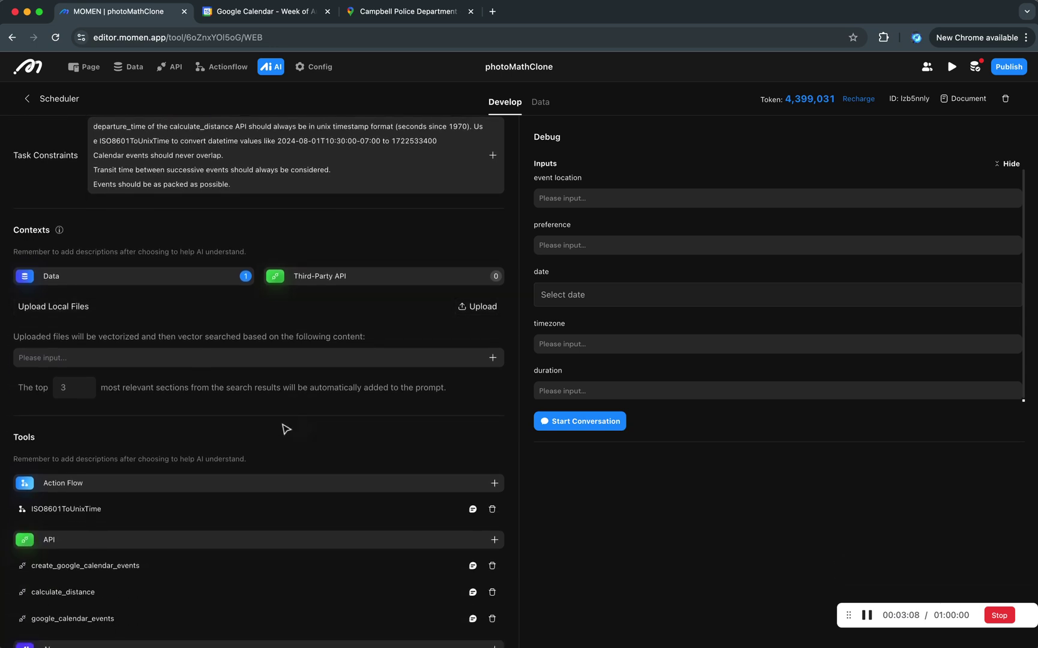
left_click(151, 284)
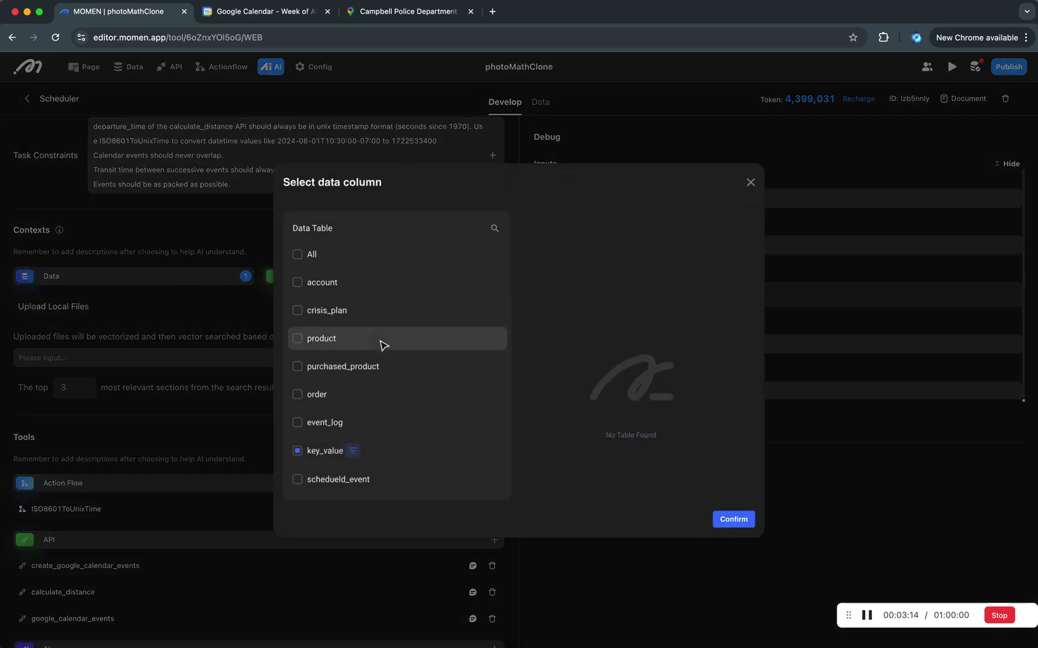
left_click(354, 452)
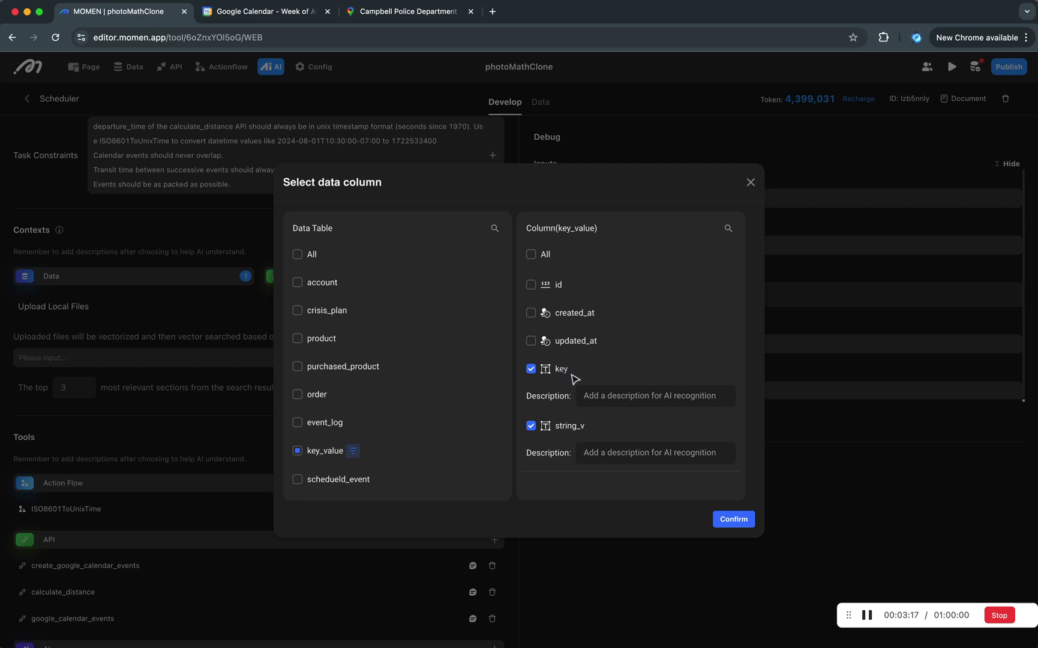
left_click(353, 451)
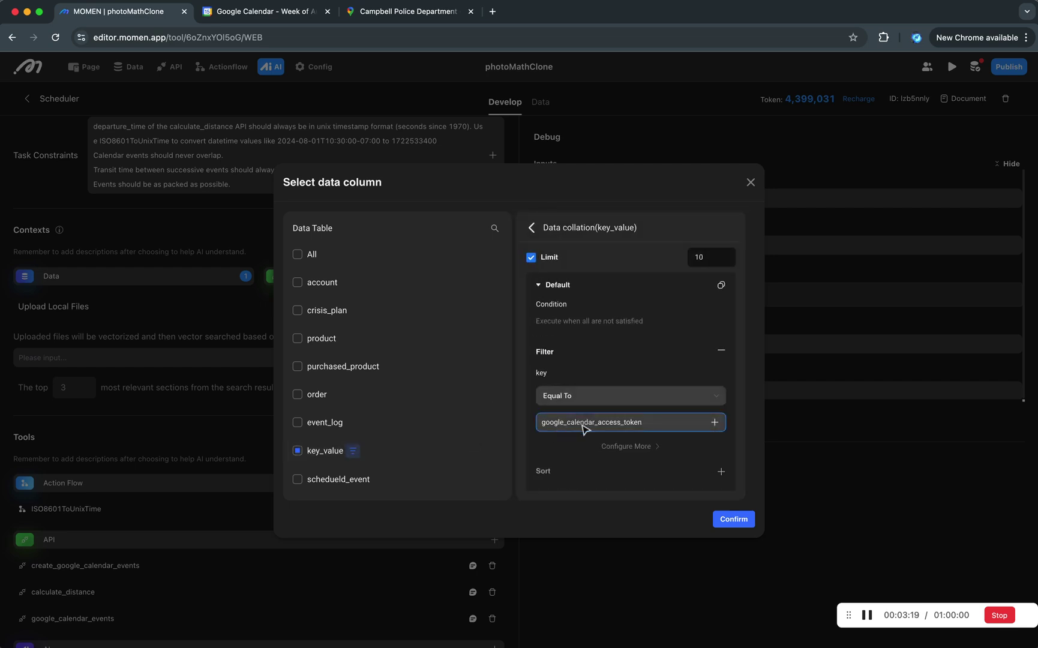
left_click(749, 183)
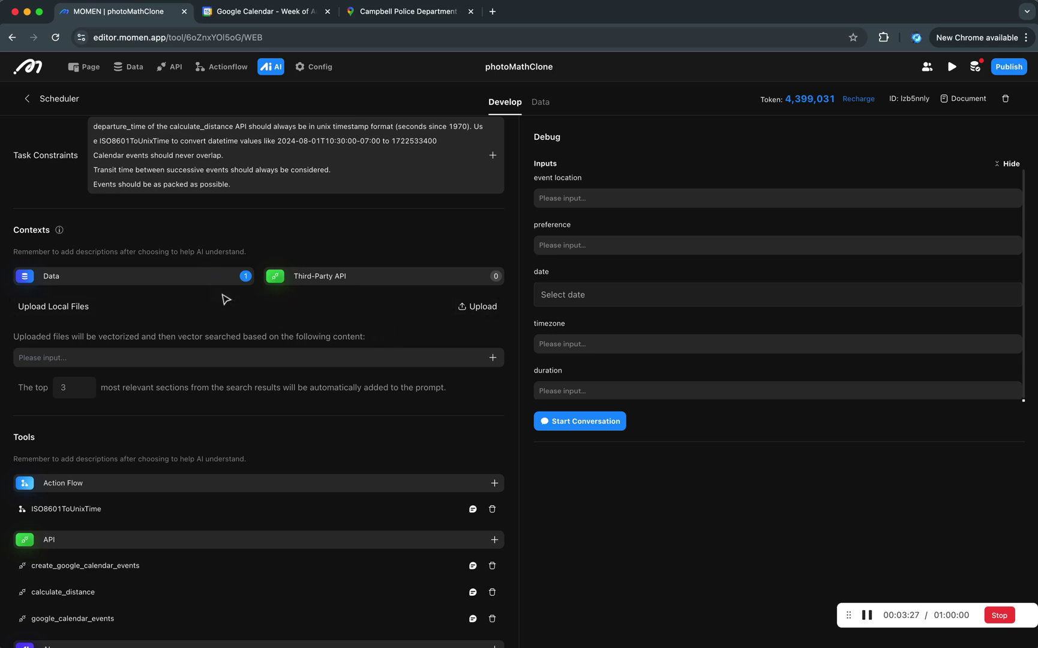
Open the ISO8601ToUnixTime action flow tool's description and examine its example datetime conversion.
scroll(301, 337, "down", 5)
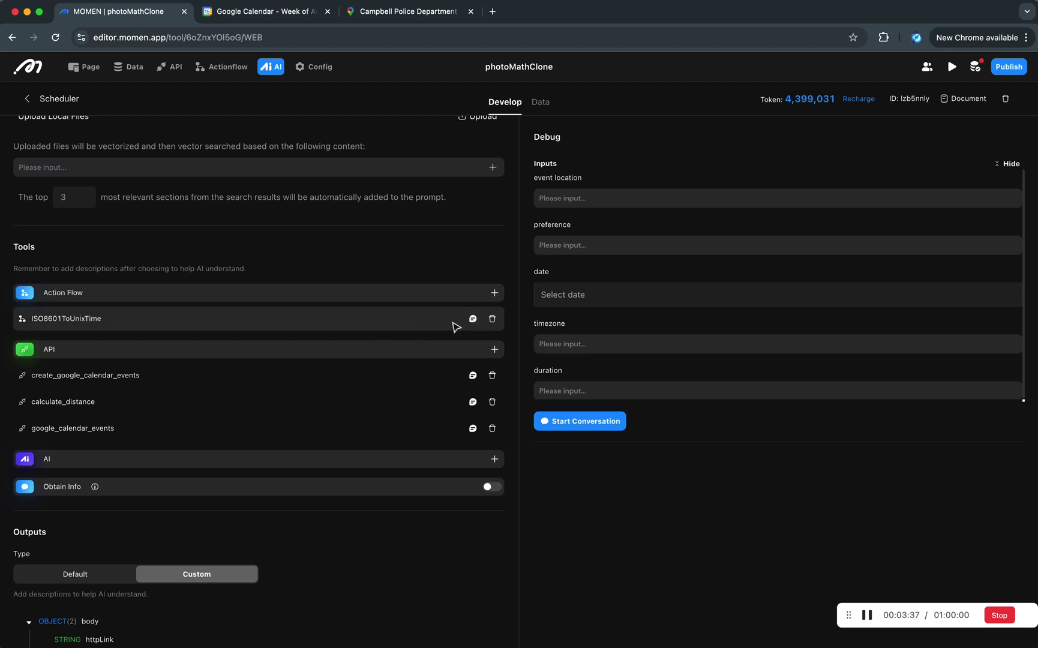
left_click(472, 320)
left_click(378, 262)
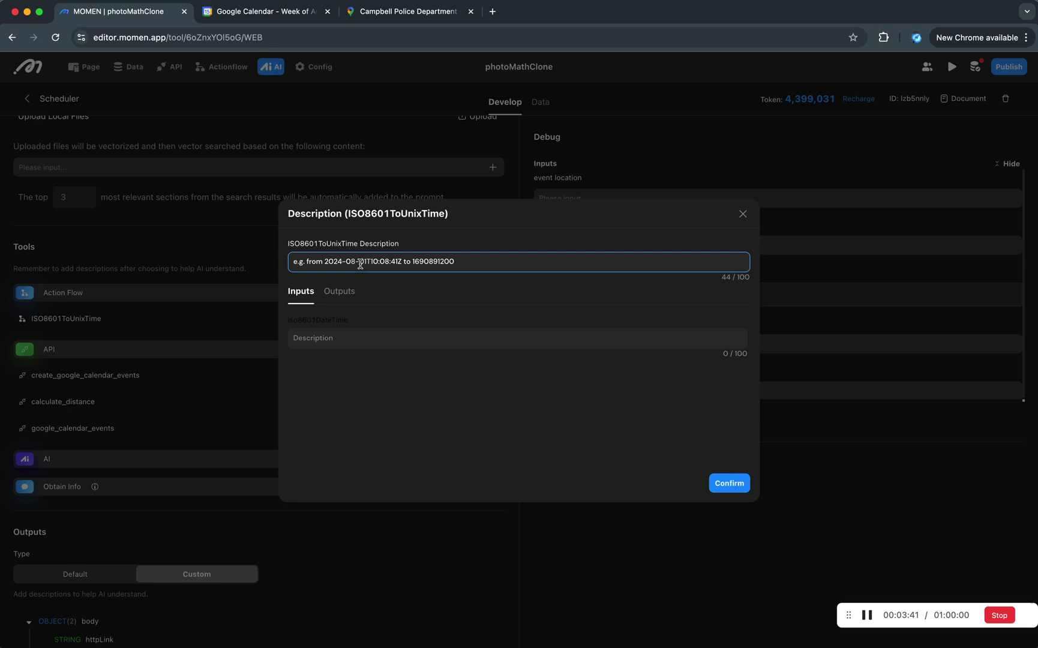
mouse_move(324, 263)
left_mouse_down()
mouse_move(406, 262)
mouse_move(323, 261)
left_mouse_up()
left_click(404, 263)
left_click(437, 262)
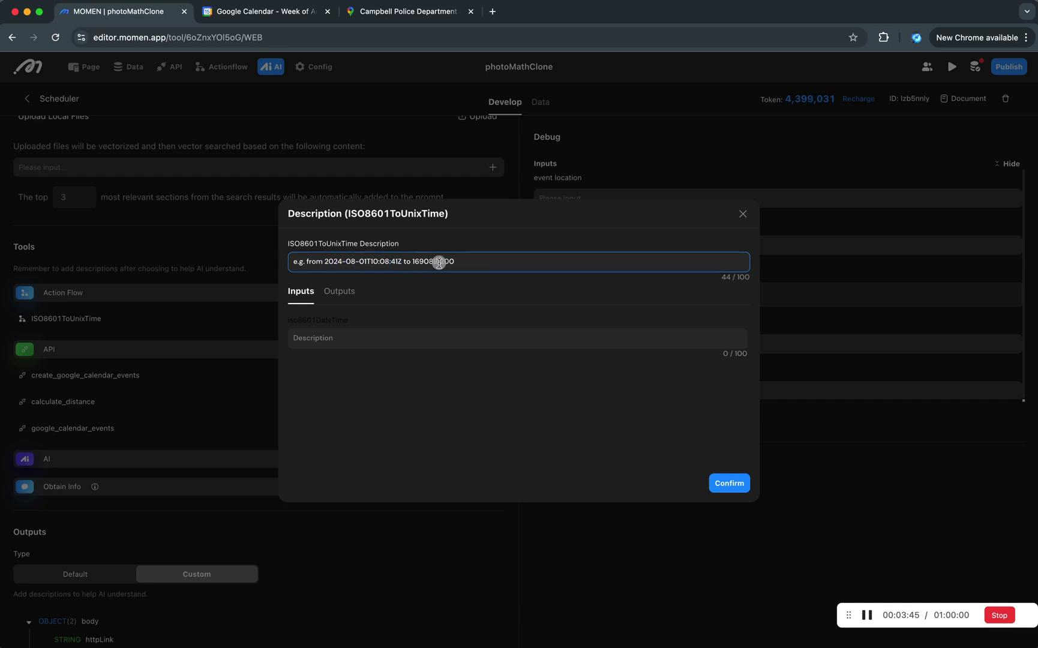
double_click(440, 263)
left_click(507, 261)
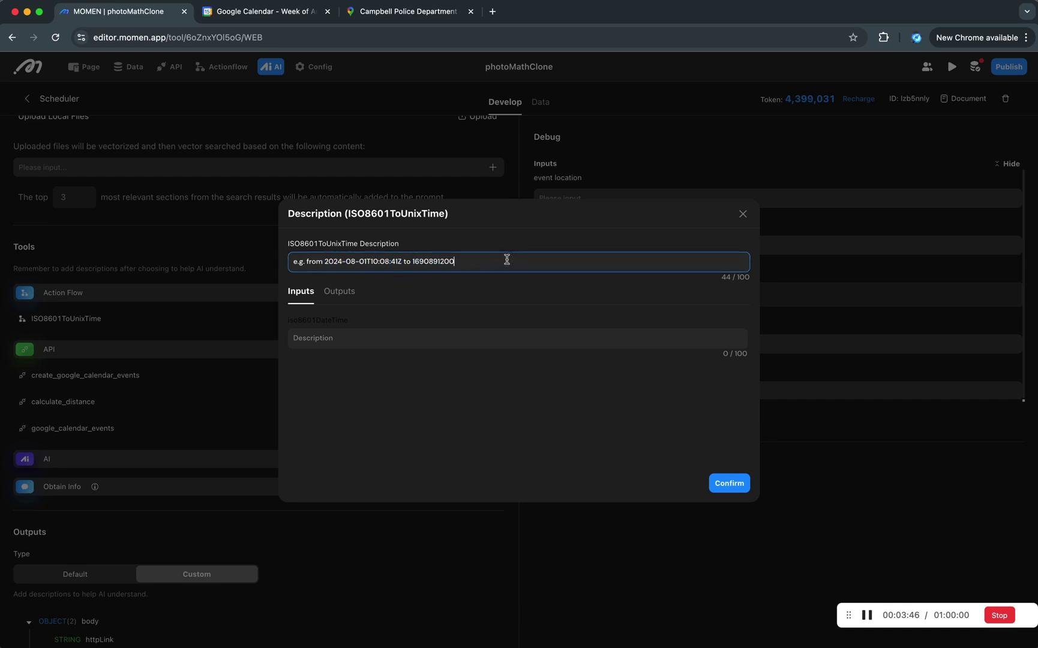
Review the input fields in the create_google_calendar_events tool's description, then close it without changes.
left_click(742, 214)
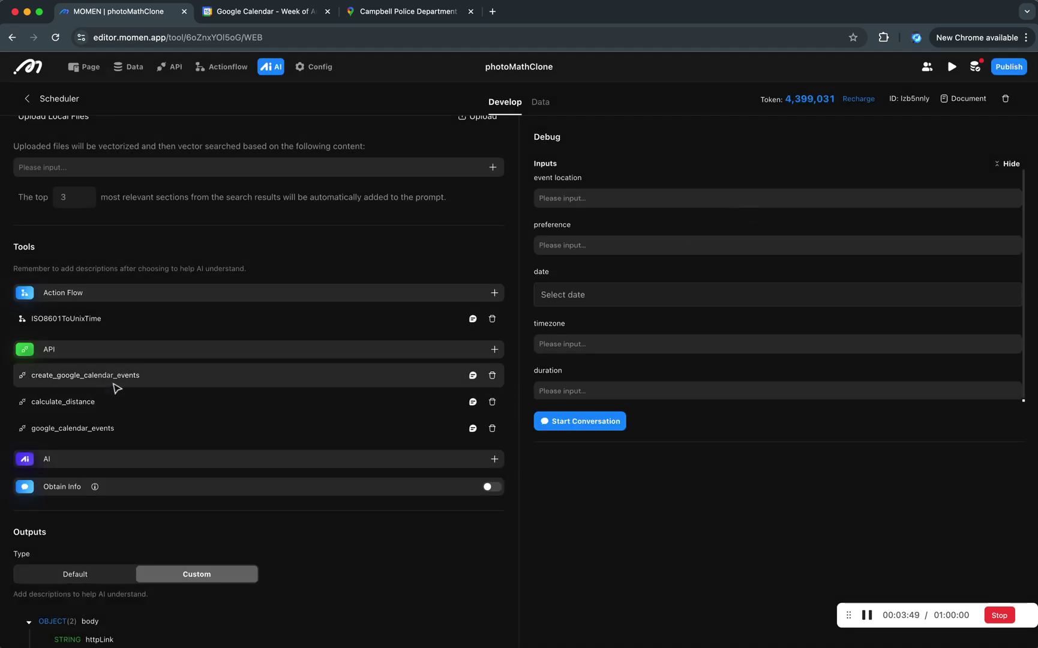
scroll(116, 387, "down", 2)
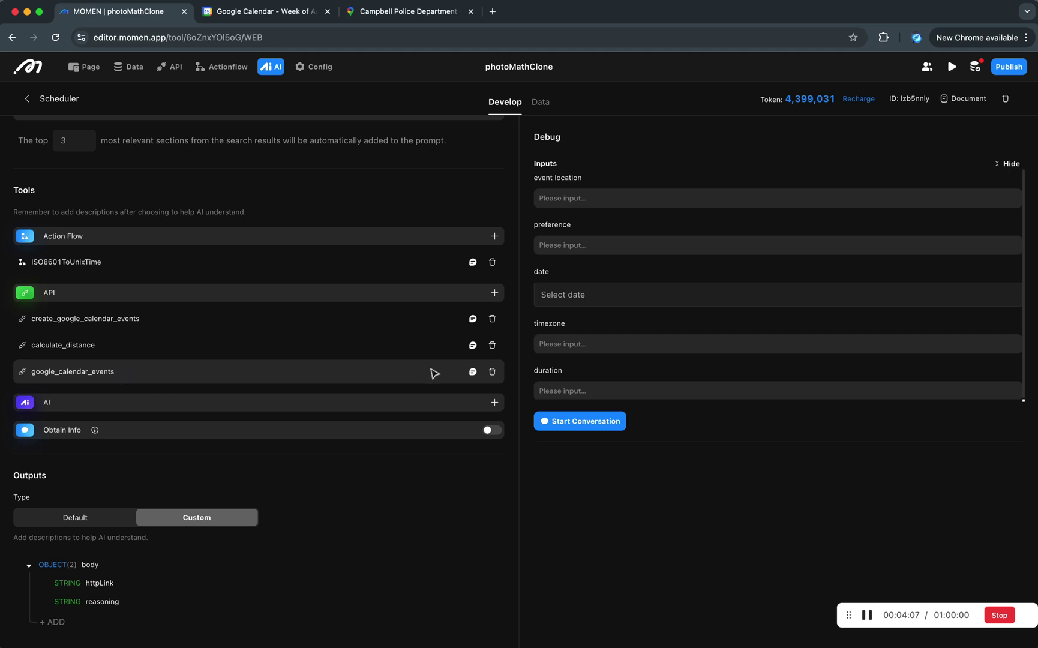
left_click(473, 318)
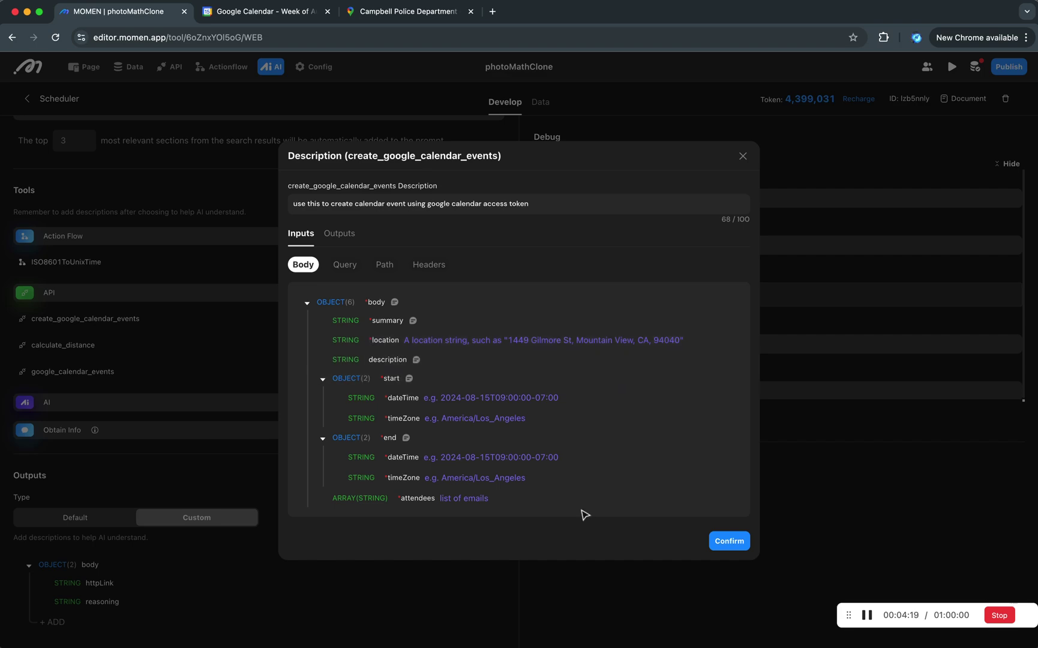
left_click(743, 156)
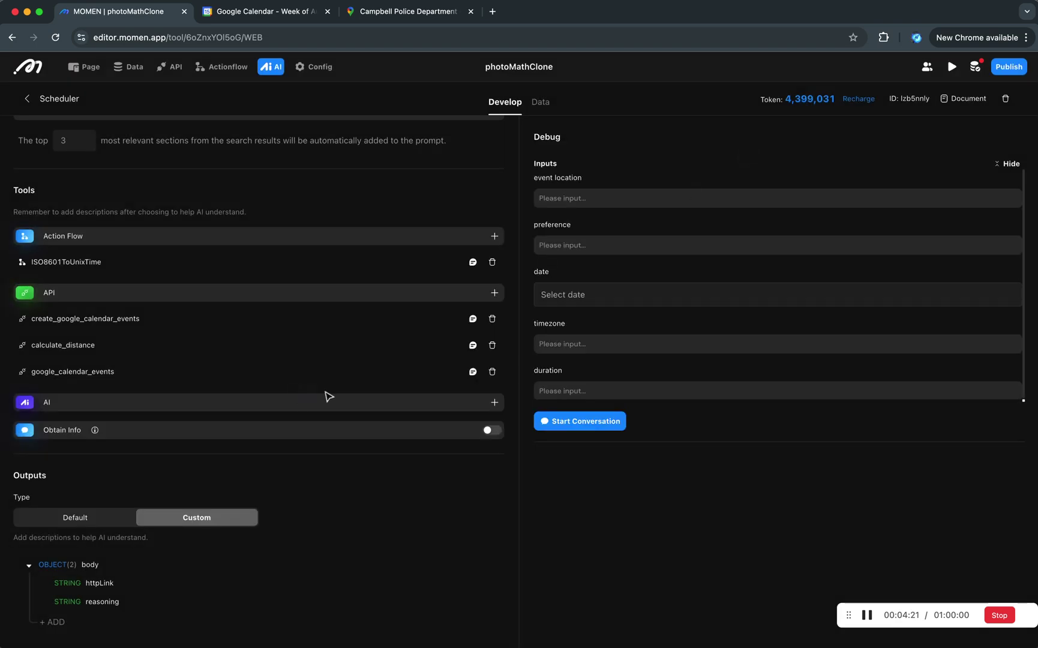
Review the calculate_distance tool's query descriptions, focusing on the origins format and the departure_time unix timestamp requirement, then close it.
left_click(472, 345)
left_click(405, 362)
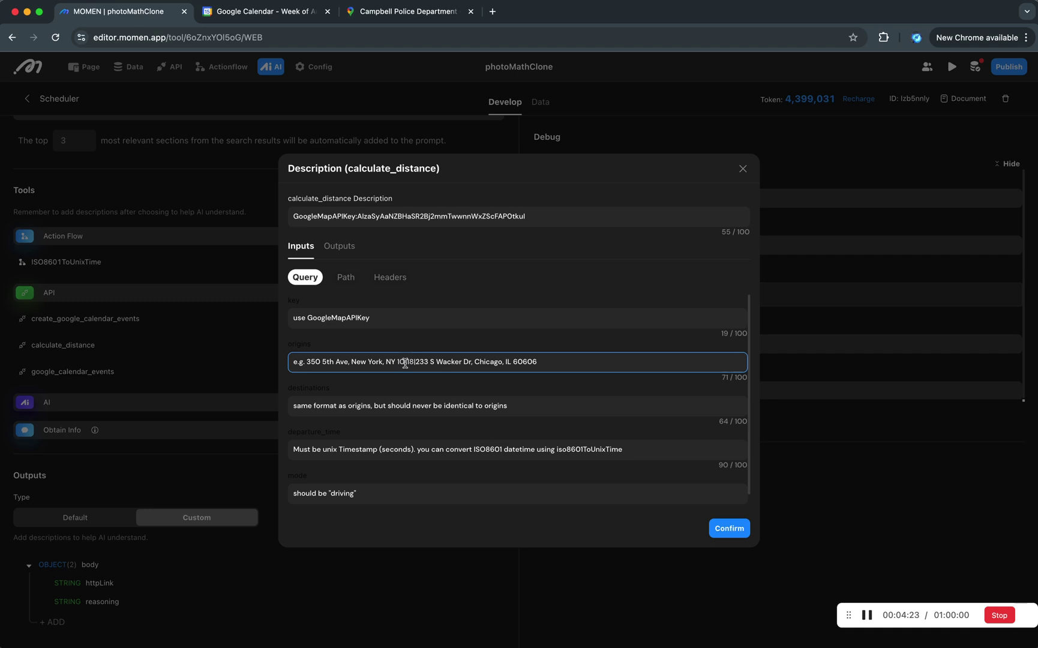
left_click(432, 362)
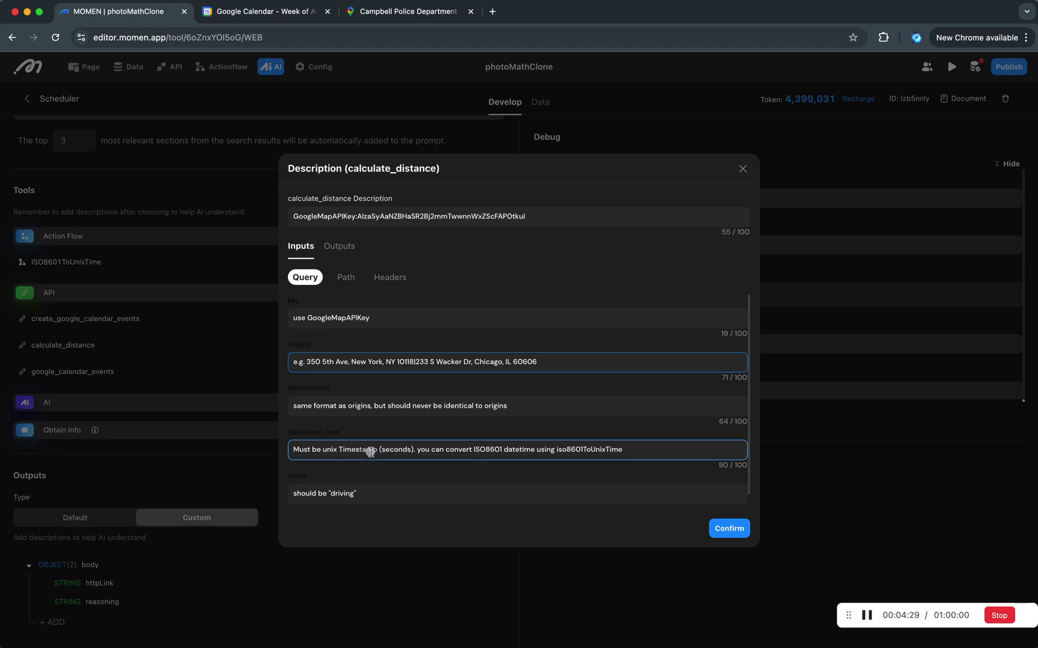
double_click(397, 449)
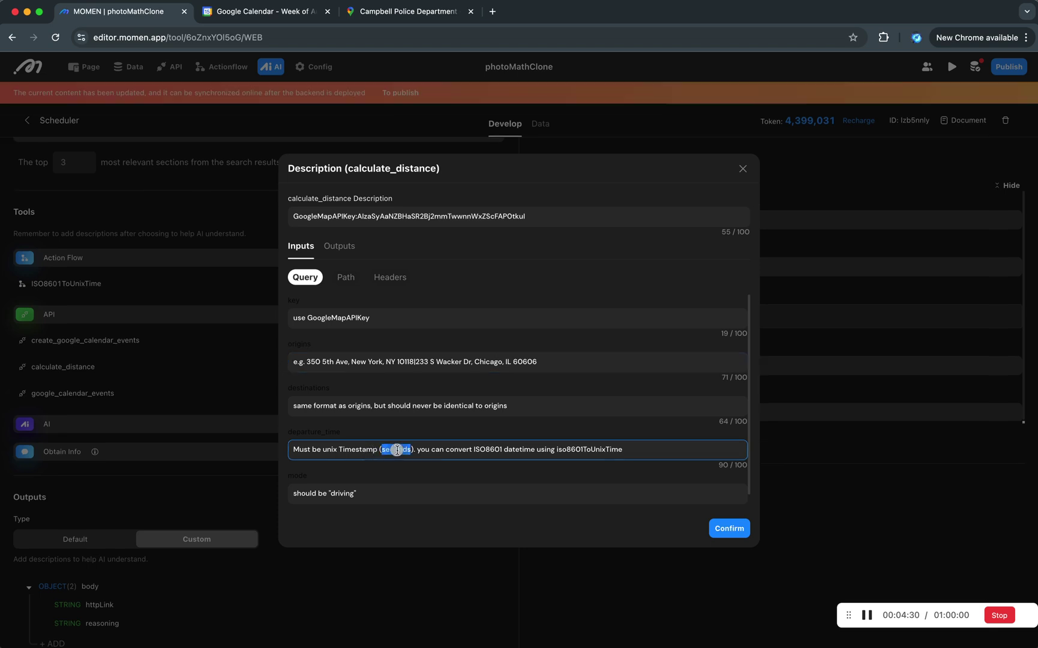
left_click(442, 454)
triple_click(487, 450)
left_click(572, 450)
left_click(743, 172)
scroll(317, 426, "down", 1)
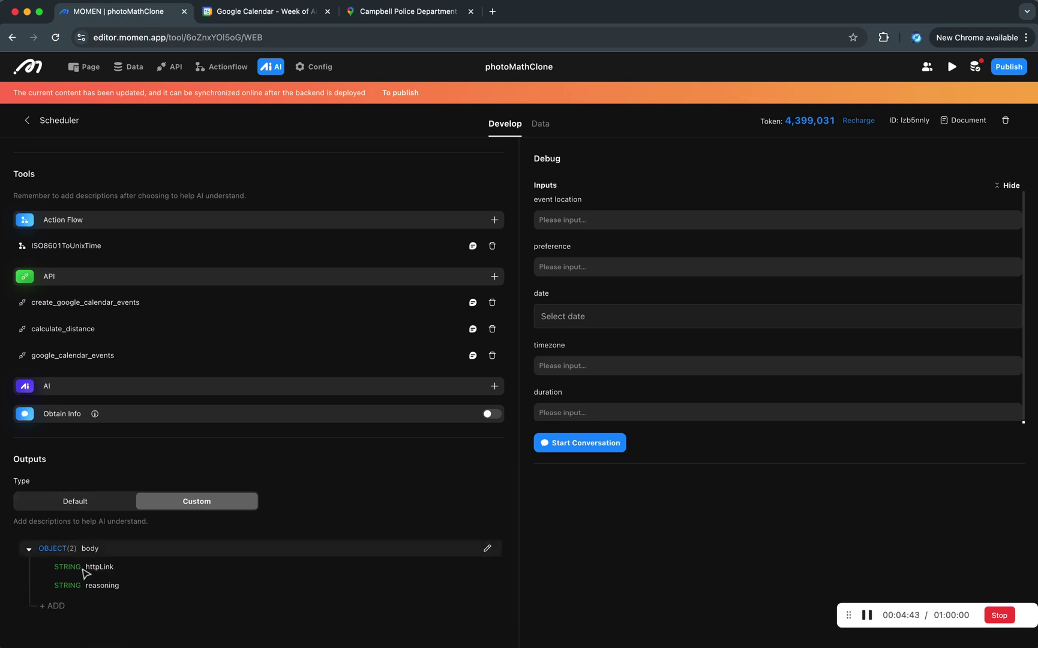
left_click(92, 499)
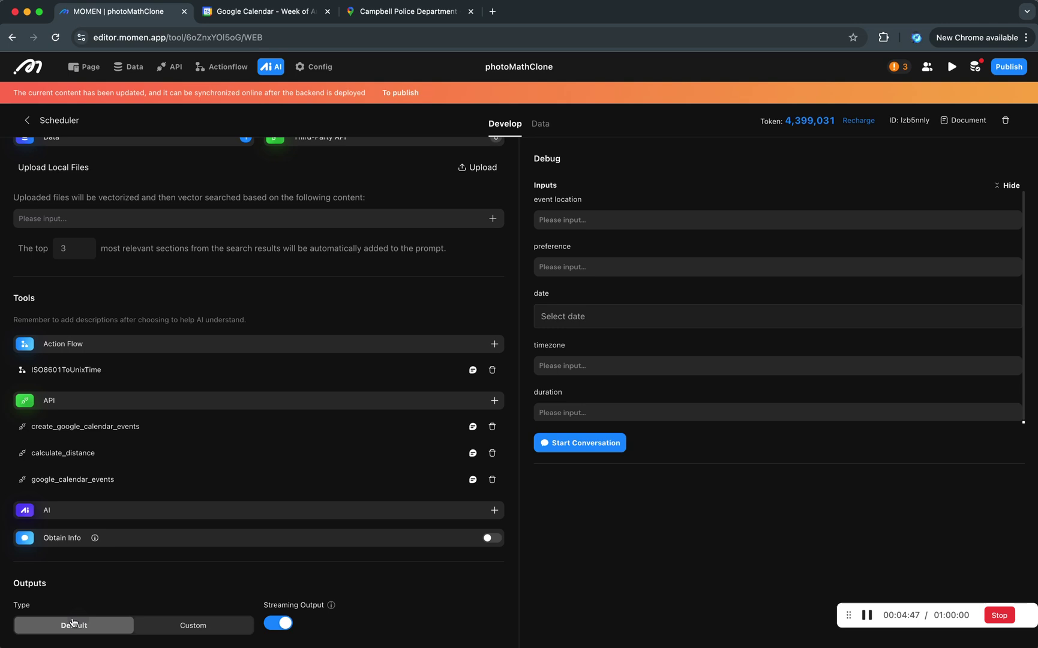
left_click(193, 625)
Mark both the reasoning and httpLink strings as required in the custom output body.
scroll(192, 540, "down", 3)
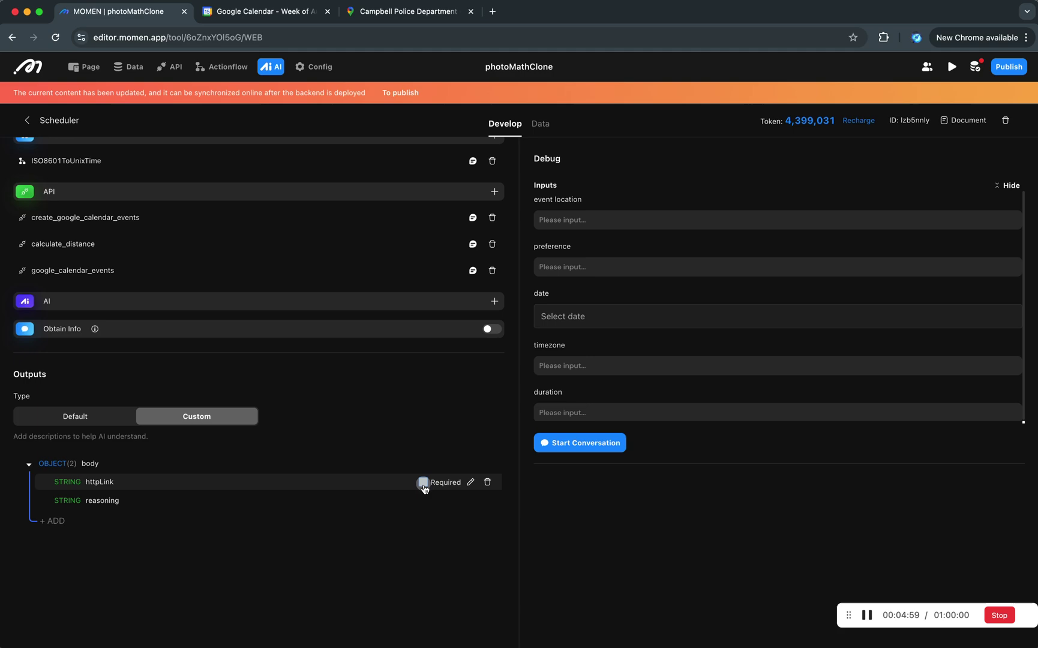
left_click(423, 500)
left_click(423, 482)
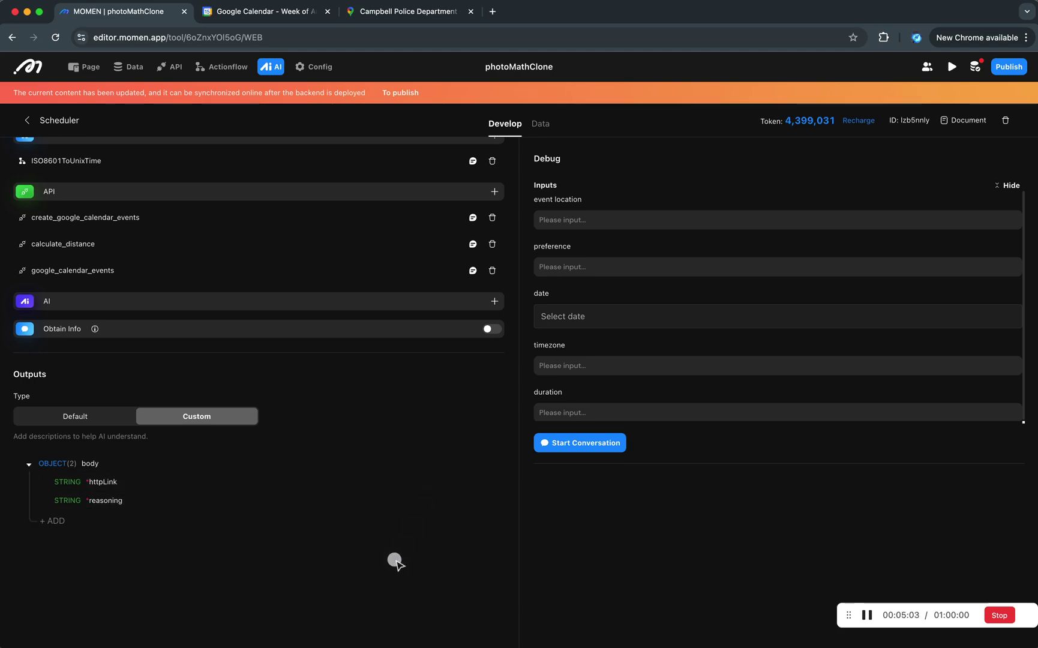
Fill in the debug inputs with event location "Whole foods market in Redwood city" and preference "Morning only".
scroll(450, 267, "up", 10)
left_click(619, 218)
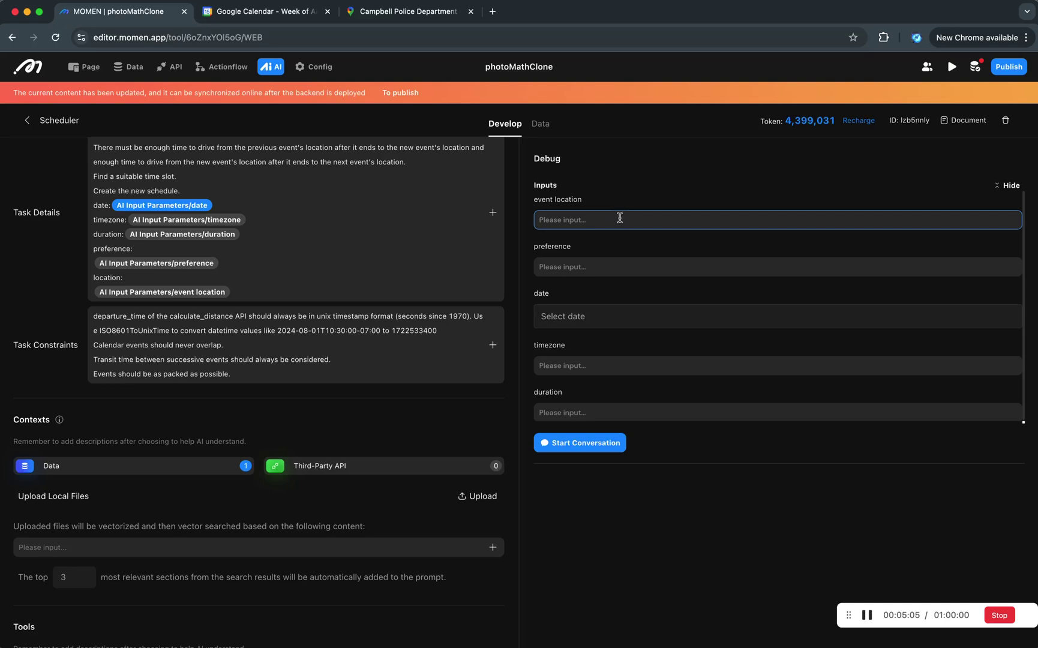
scroll(435, 270, "up", 3)
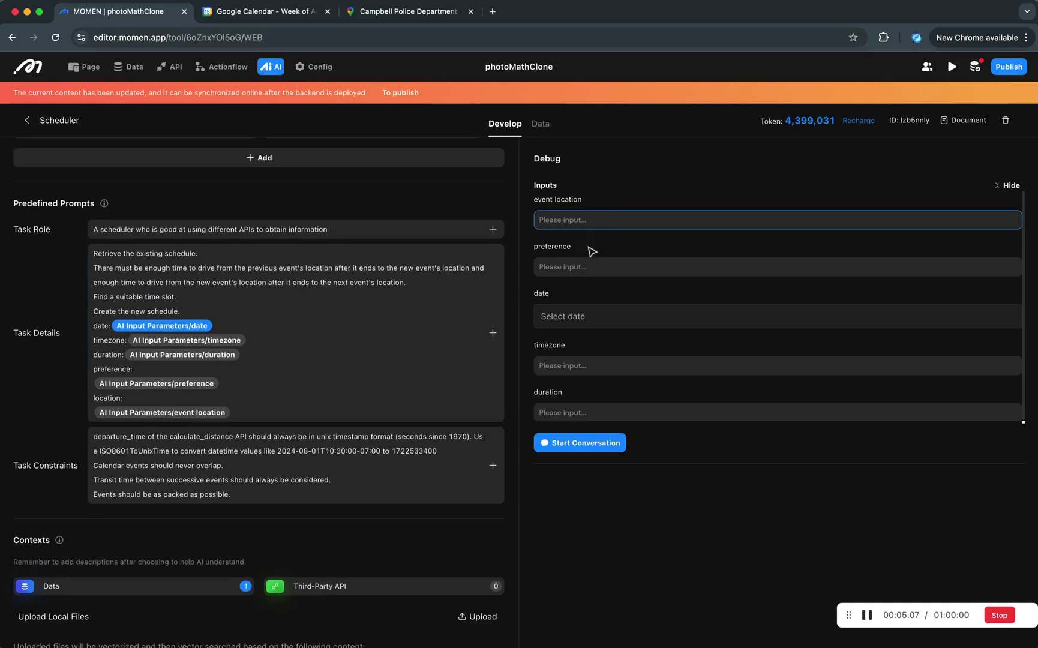
type("Whole foods")
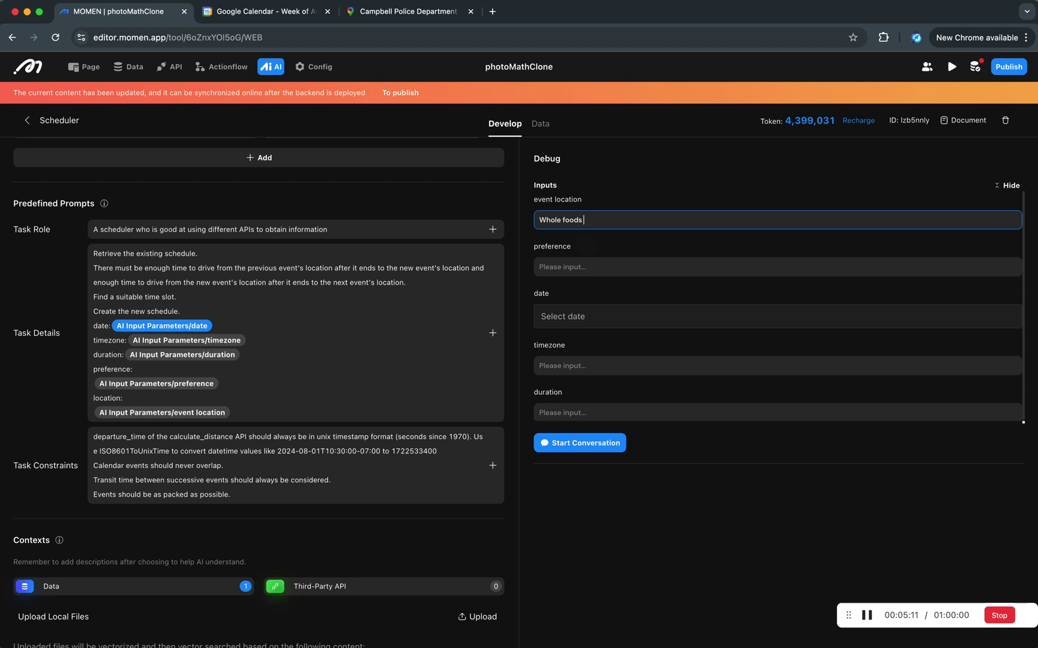
type(" market in Redwood city")
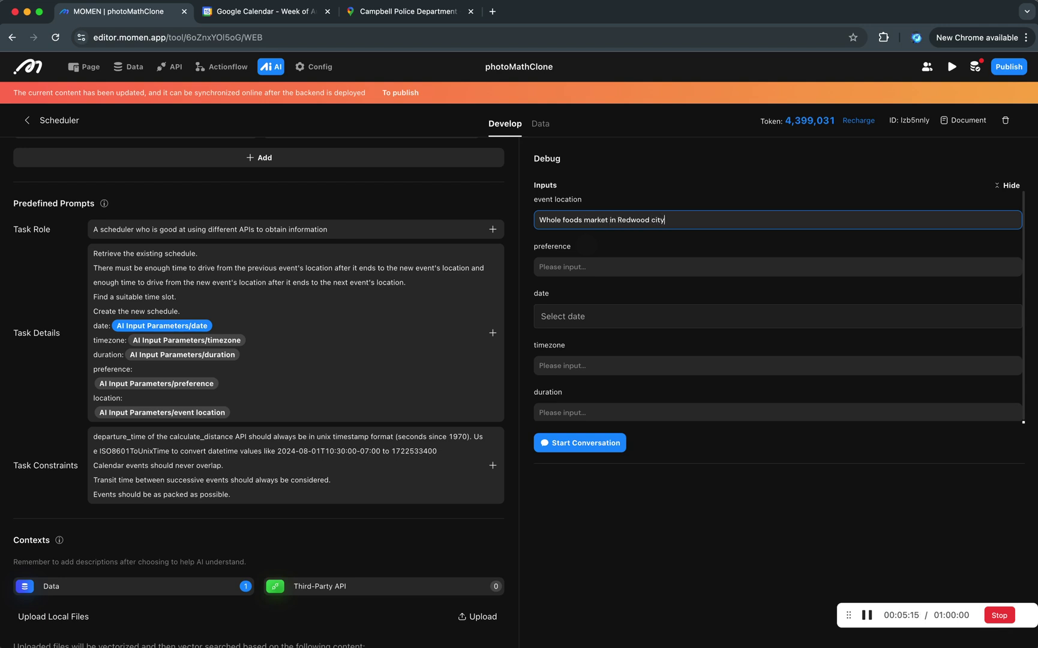
left_click(600, 266)
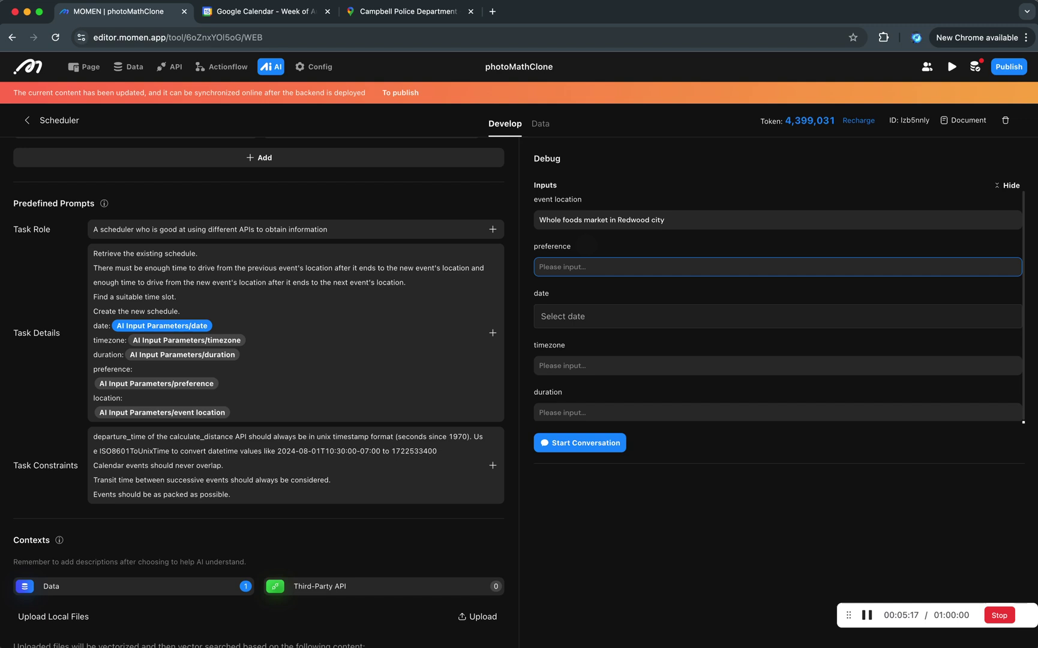
type("Morning only")
Set the debug date to 2024-08-16 and the timezone to "Americas/Los Angeles".
left_click(614, 315)
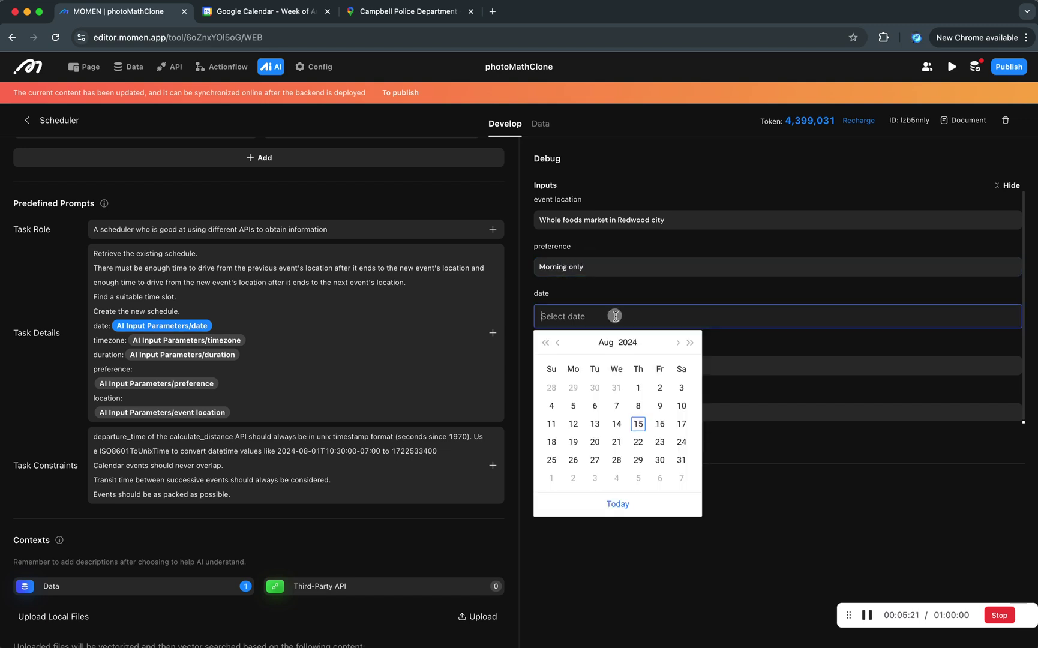
left_click(660, 424)
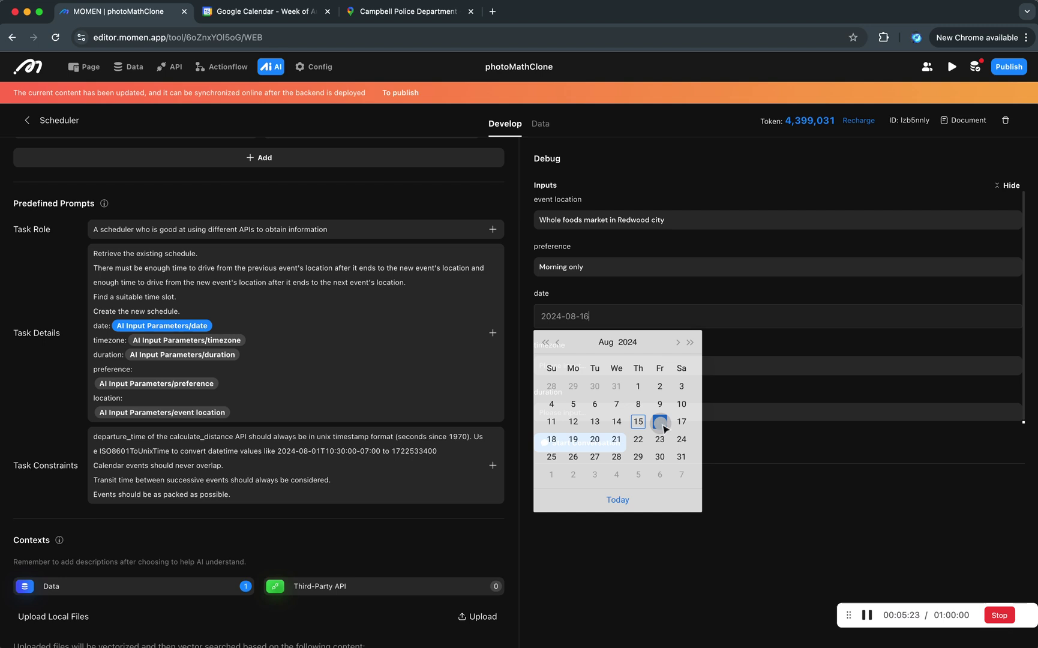
left_click(665, 372)
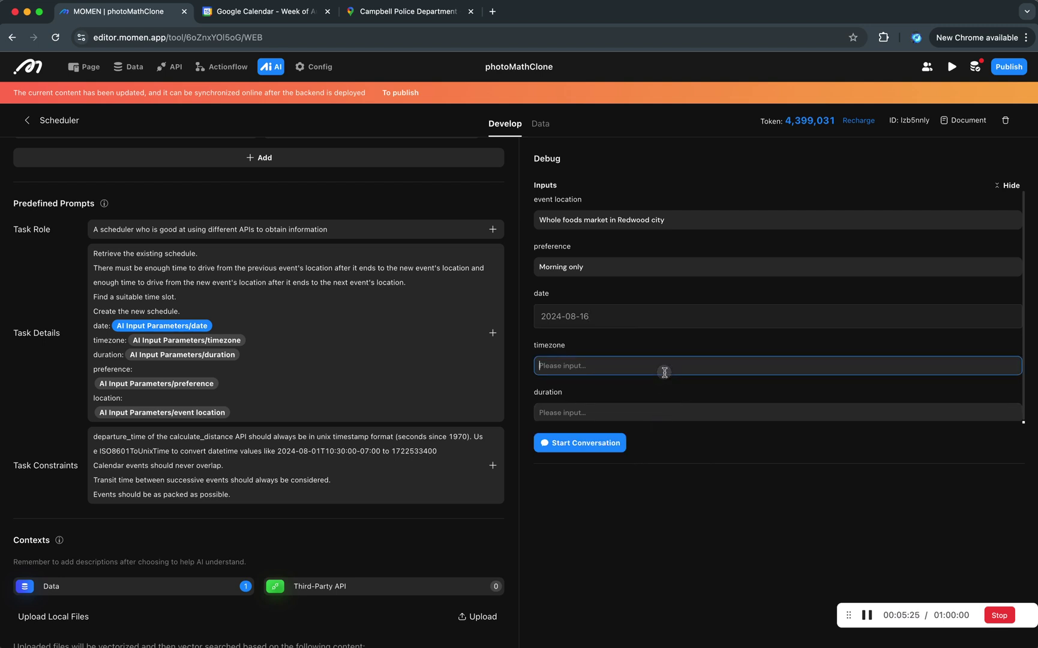
type("Americas/Los Angeles")
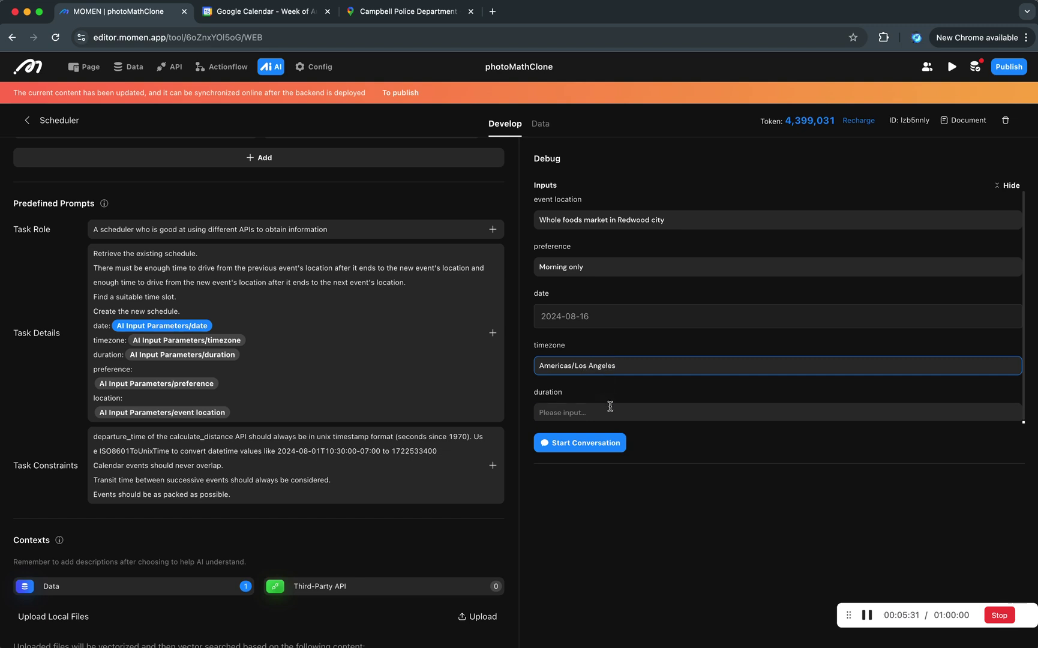
triple_click(610, 367)
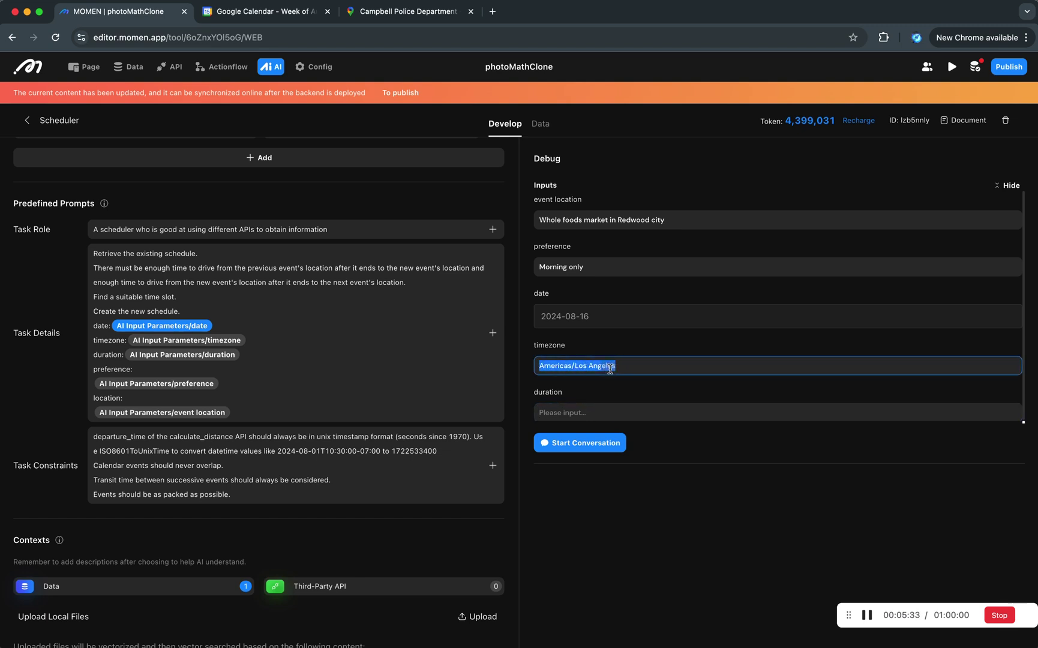
triple_click(625, 367)
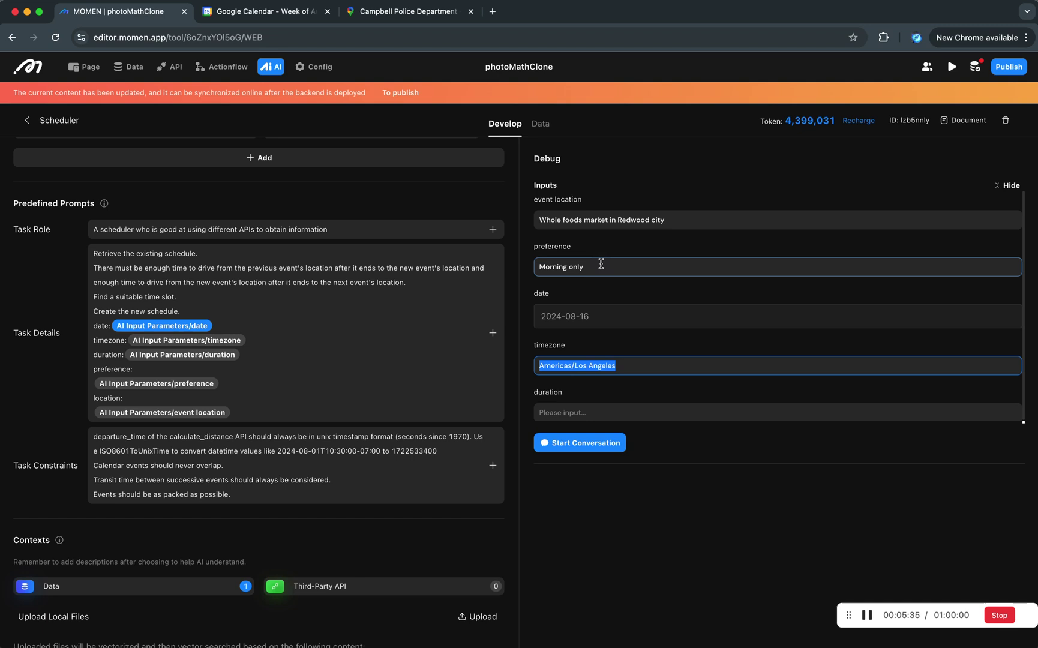
Enter "25 minutes" as the debug duration and start the test conversation with the Scheduler.
left_click(595, 413)
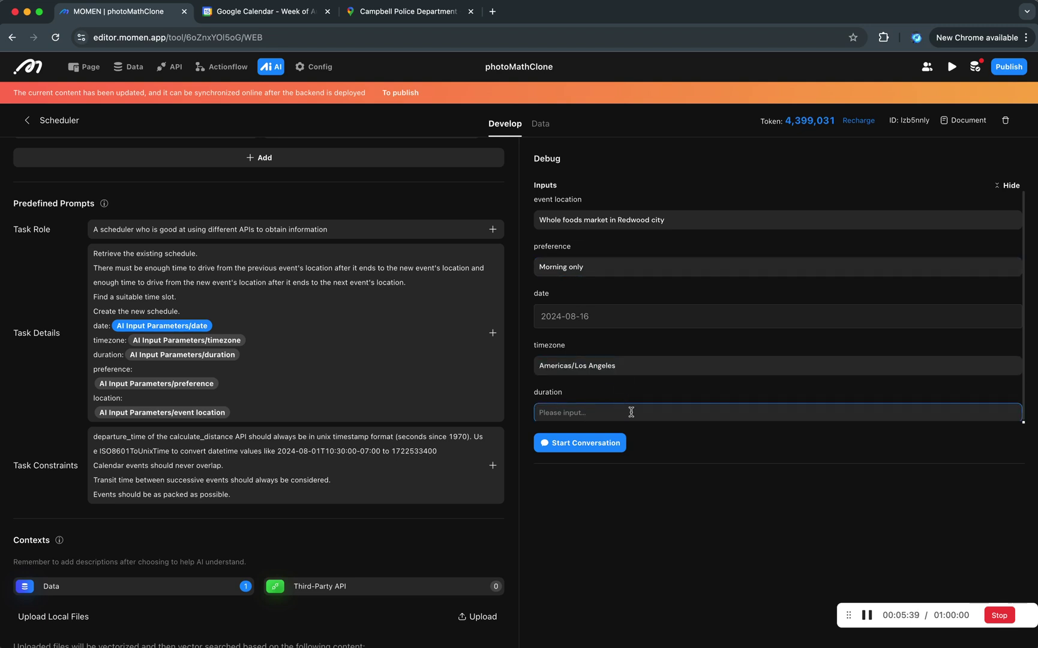
scroll(632, 412, "down", 1)
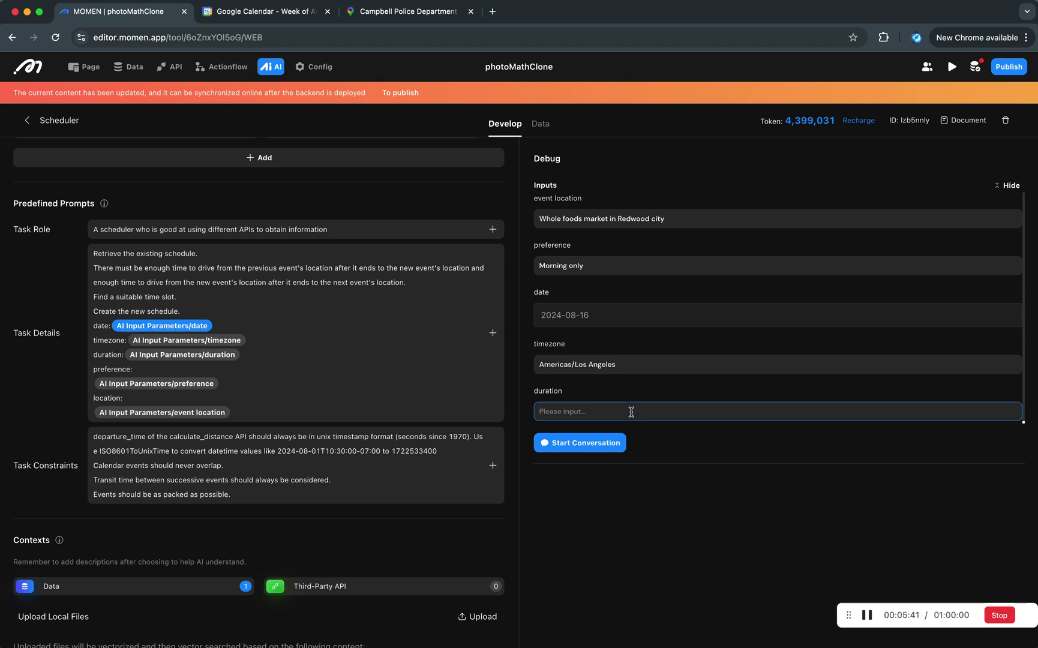
type("25 minutes")
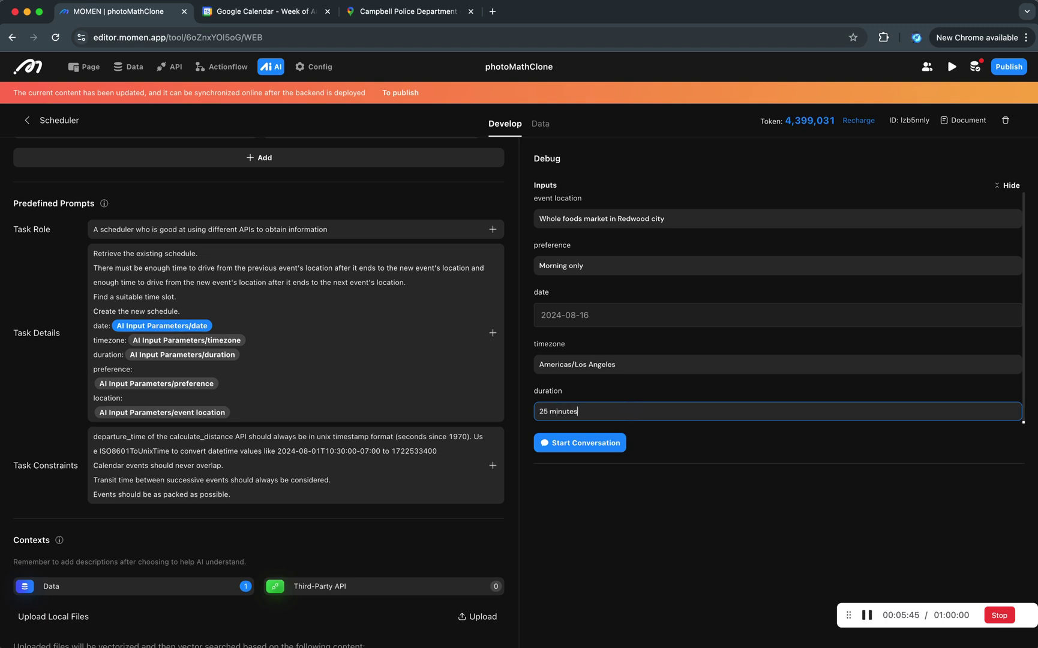
left_click(719, 499)
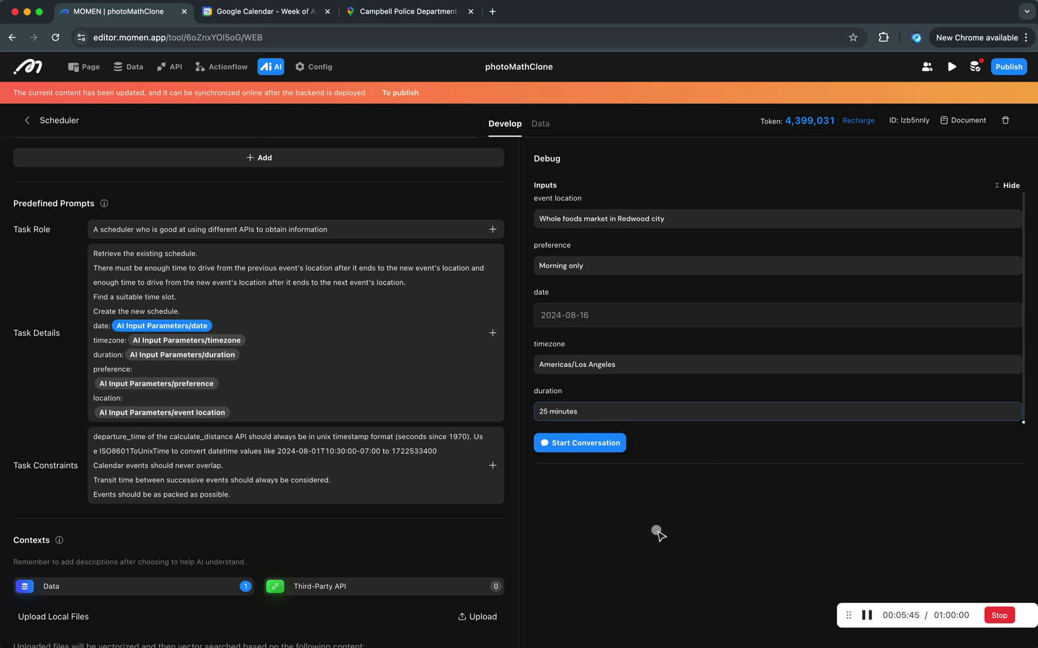
left_click(580, 443)
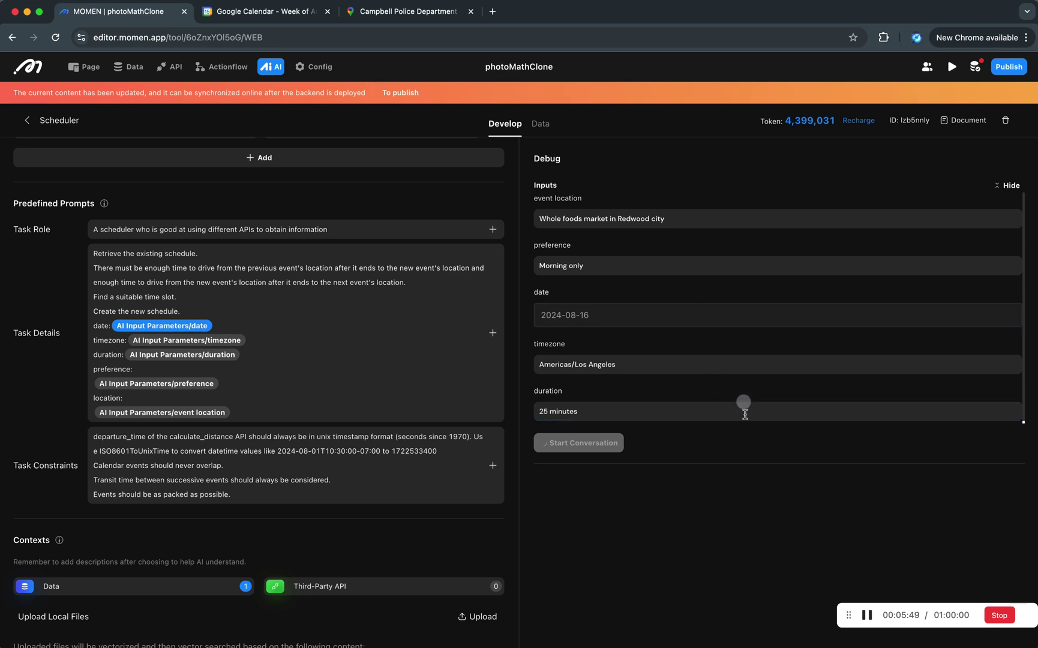
Examine the generated prompt in the debug conversation, comparing it with the predefined prompts and checking the filled-in inputs and key_value context.
left_click(644, 258)
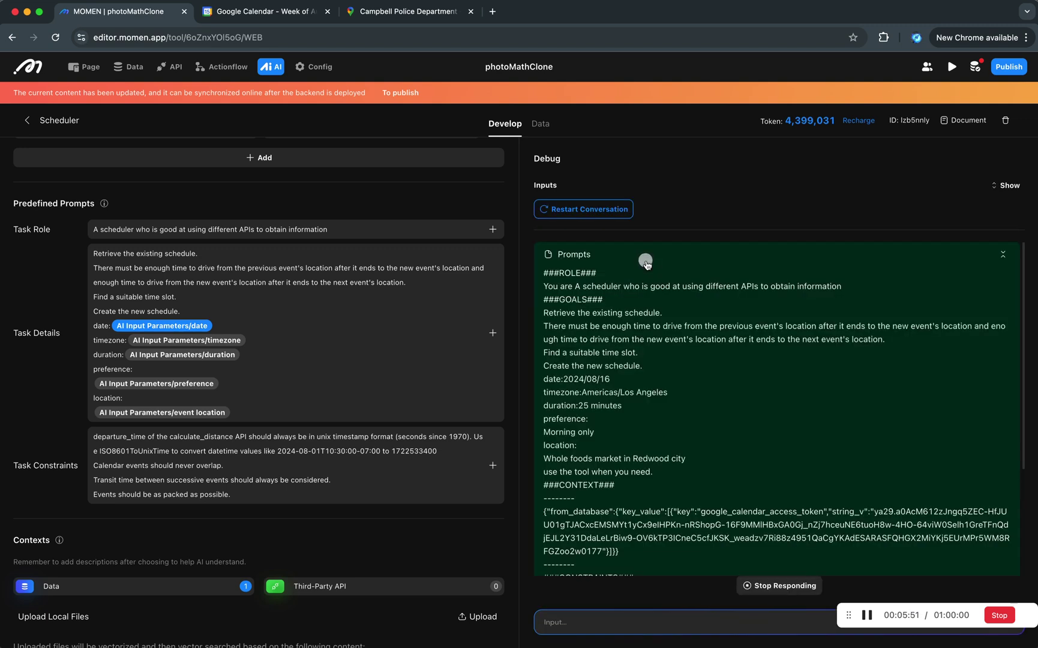
scroll(377, 311, "up", 1)
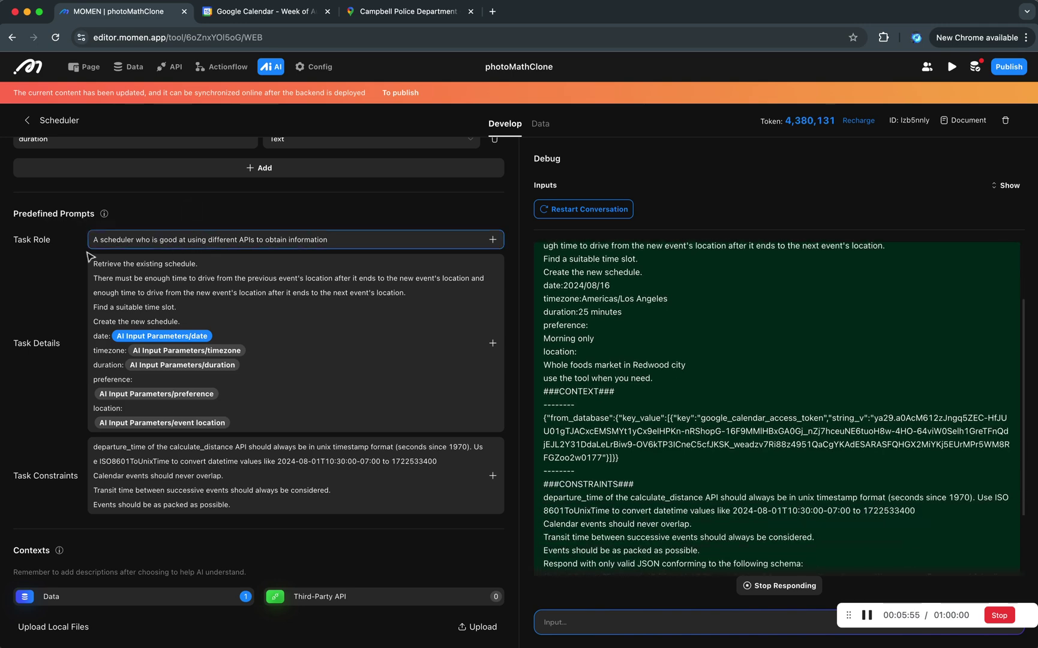
scroll(600, 351, "up", 5)
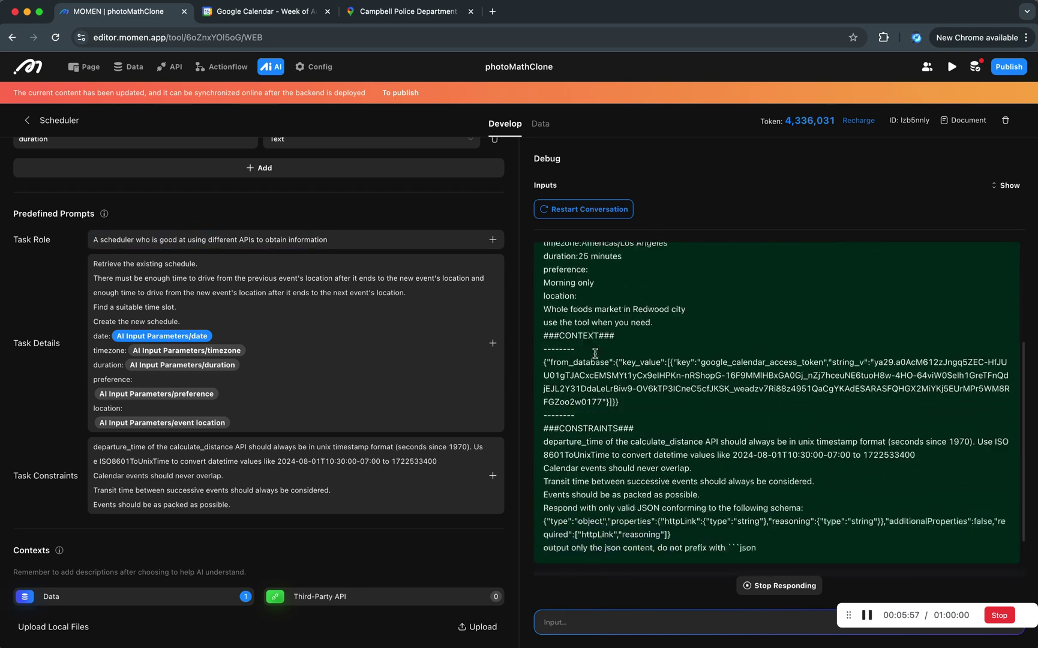
scroll(591, 353, "up", 5)
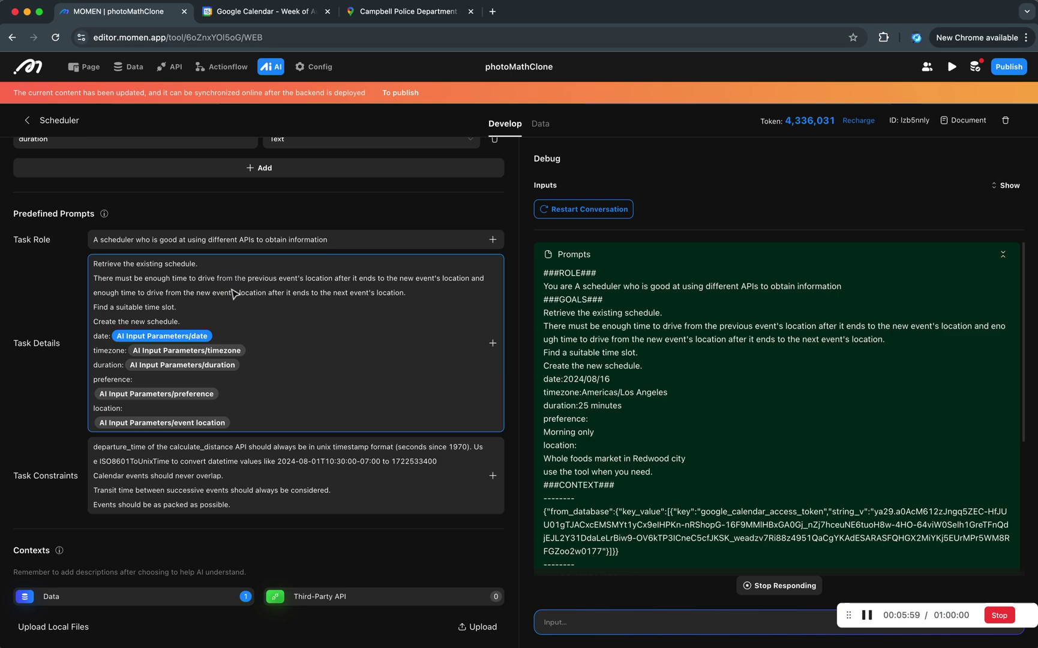
left_click_drag(590, 379, 585, 442)
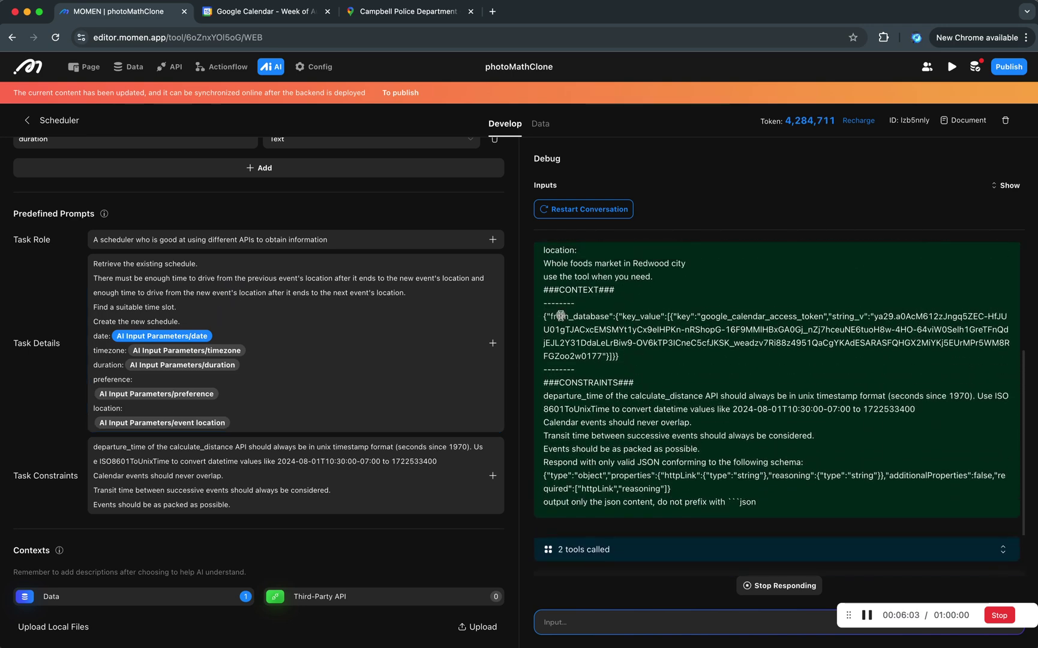
left_click_drag(550, 316, 652, 358)
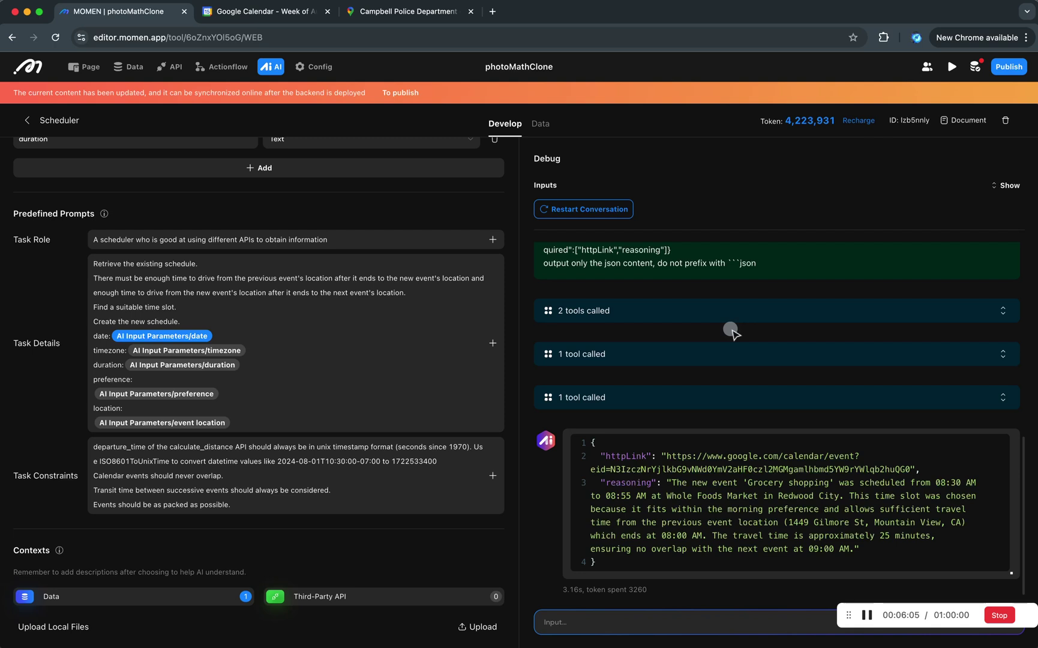
scroll(702, 357, "up", 5)
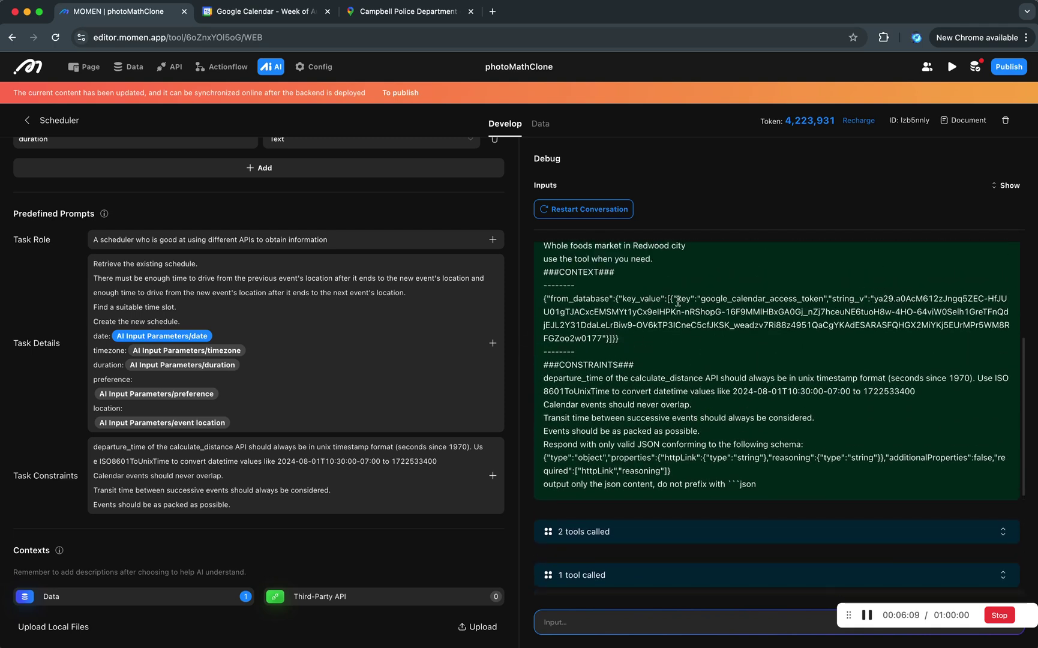
double_click(774, 299)
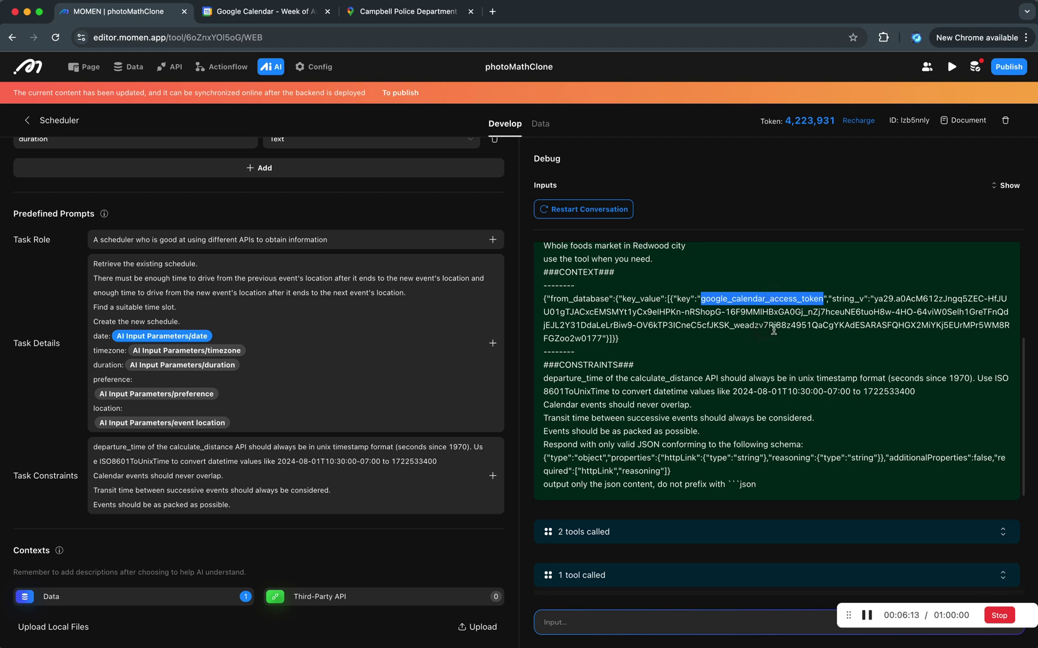
Examine the constraints at the end of the generated prompt, including the appended JSON response schema and output-only-JSON instruction.
left_click(773, 322)
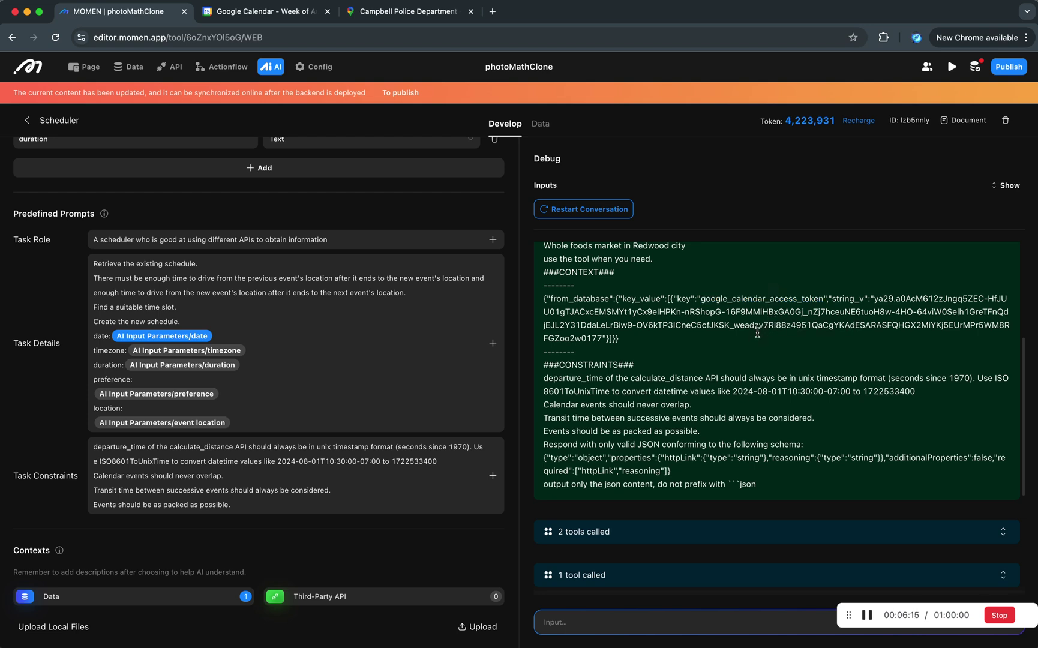
scroll(757, 333, "down", 1)
scroll(757, 332, "down", 1)
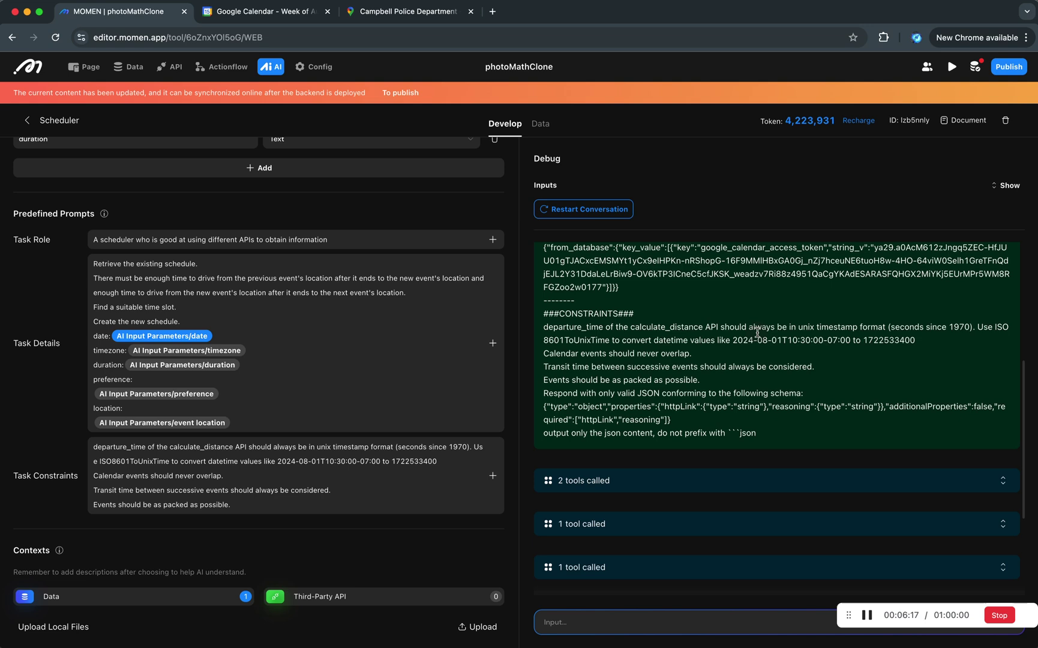
scroll(591, 403, "down", 2)
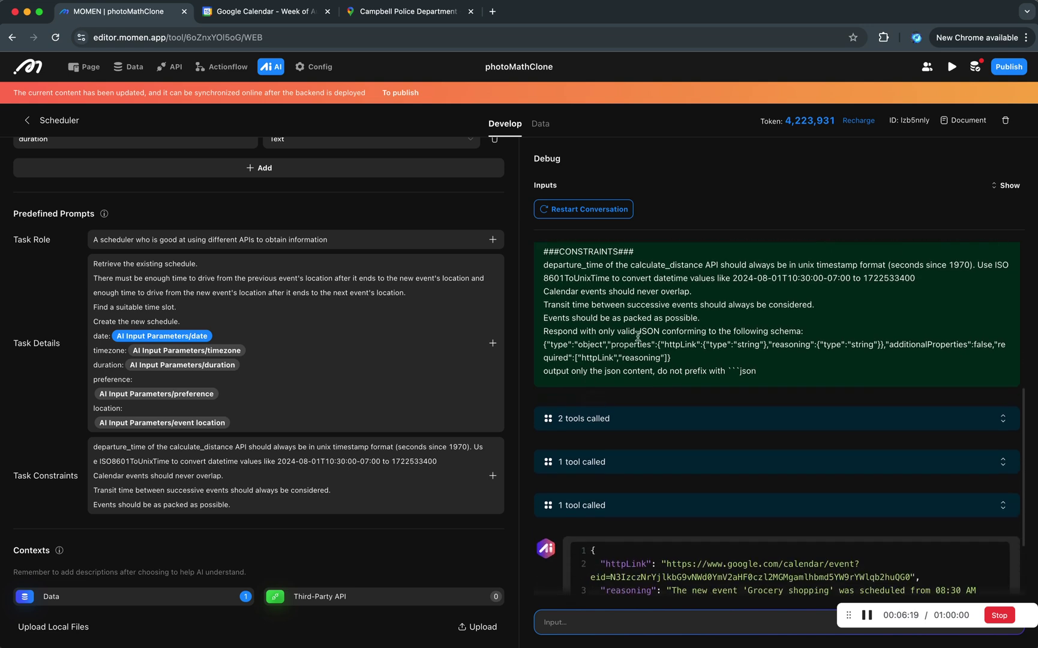
left_click_drag(544, 344, 767, 374)
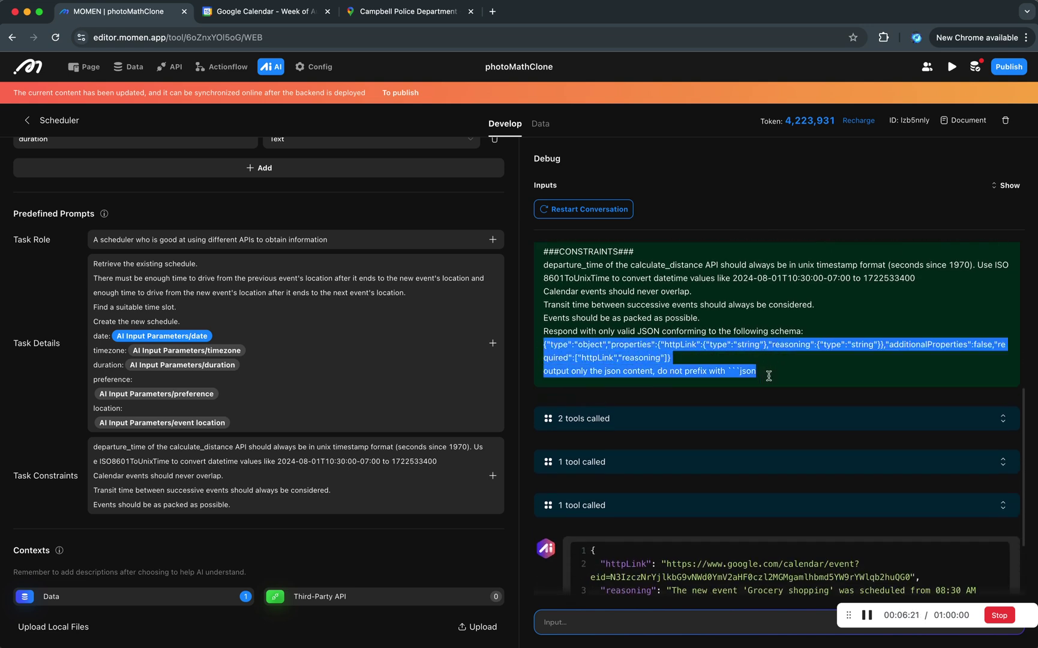
left_click(769, 376)
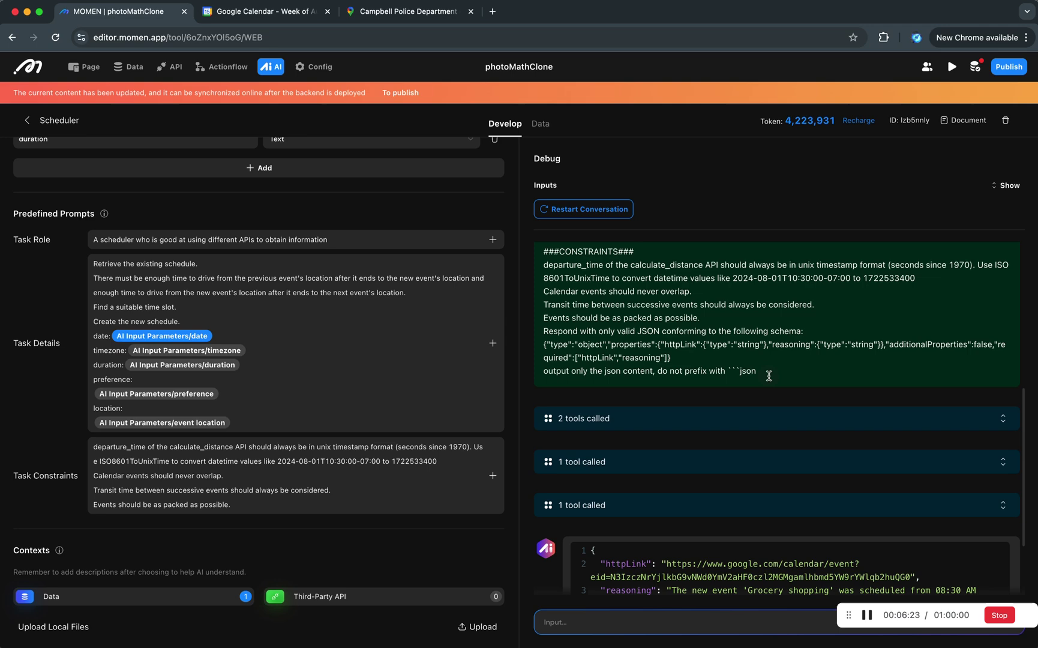
left_click_drag(768, 376, 828, 331)
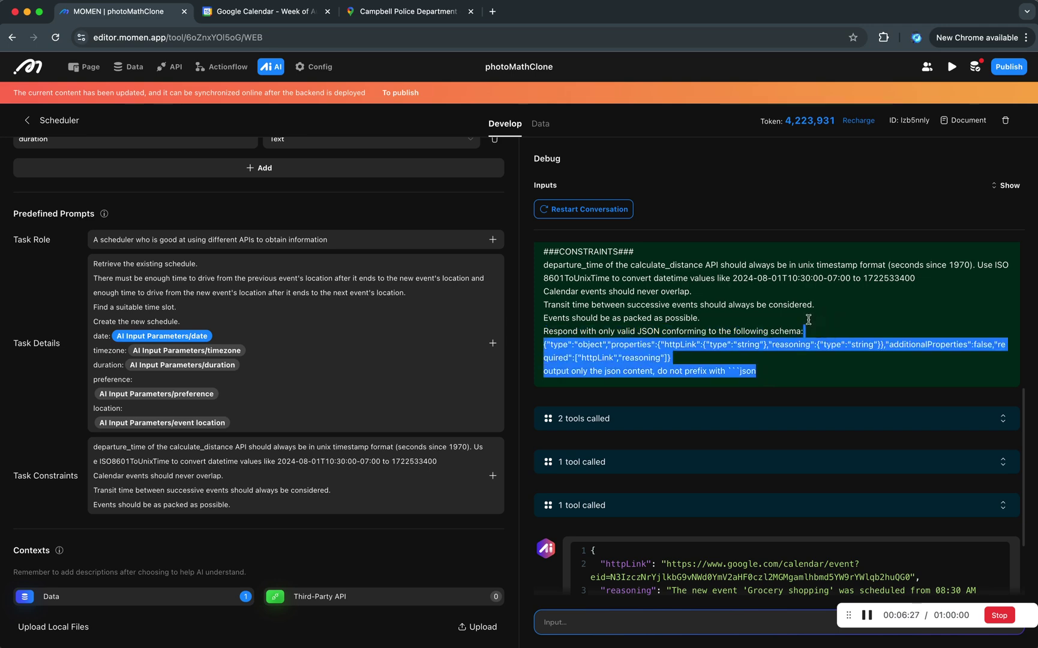
left_click(808, 320)
Expand the first group of tool calls and compare its TPA request with the API tools configured for the Scheduler.
left_click(649, 419)
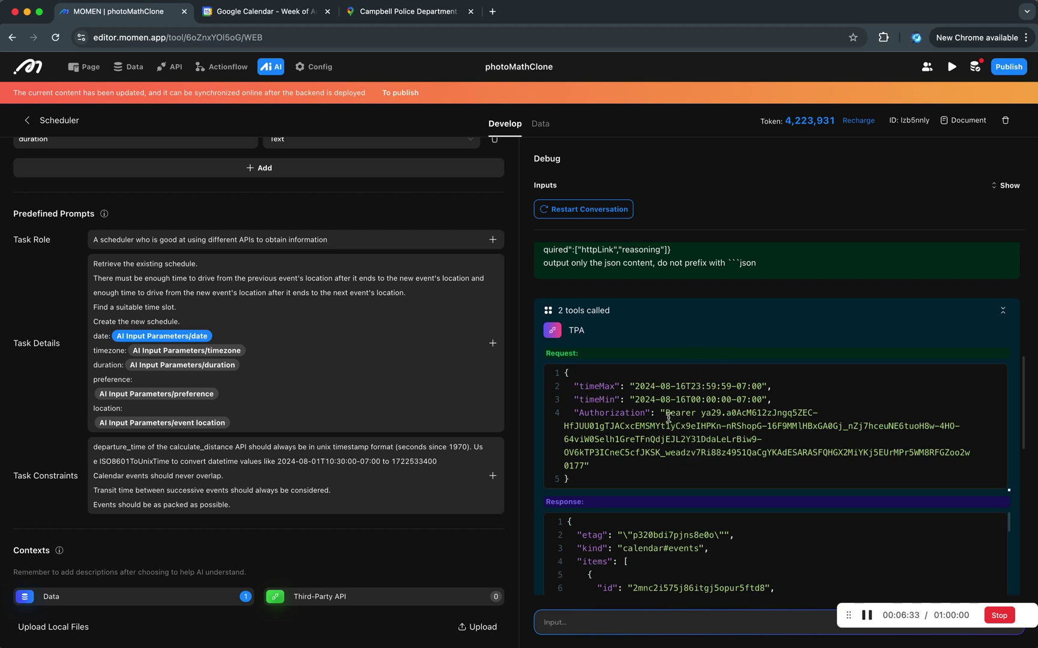
left_click(637, 401)
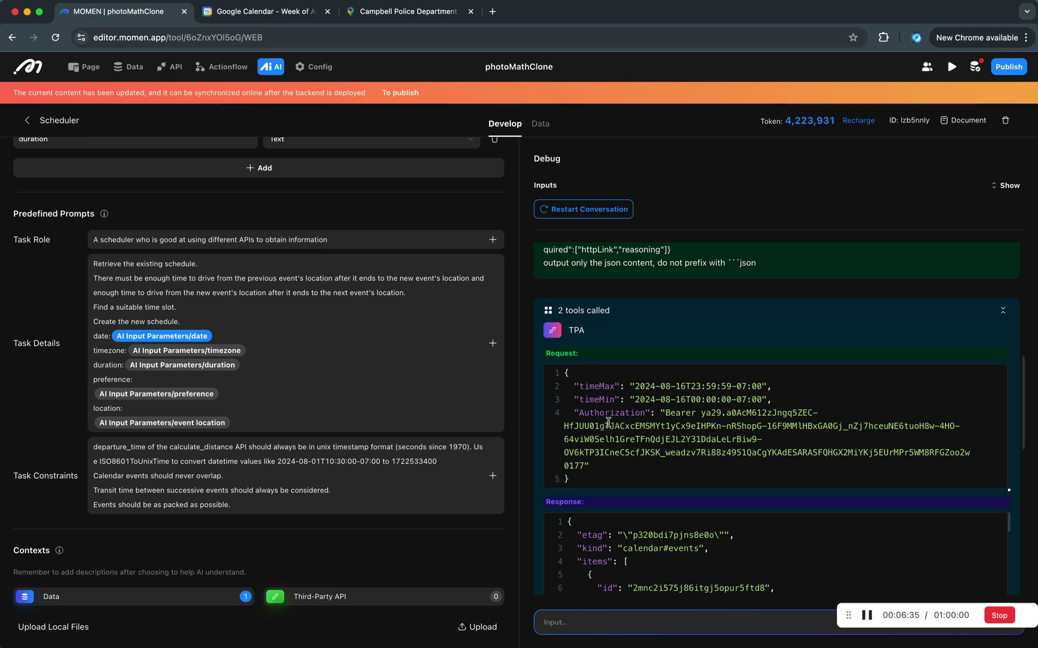
scroll(630, 390, "down", 3)
scroll(620, 373, "up", 1)
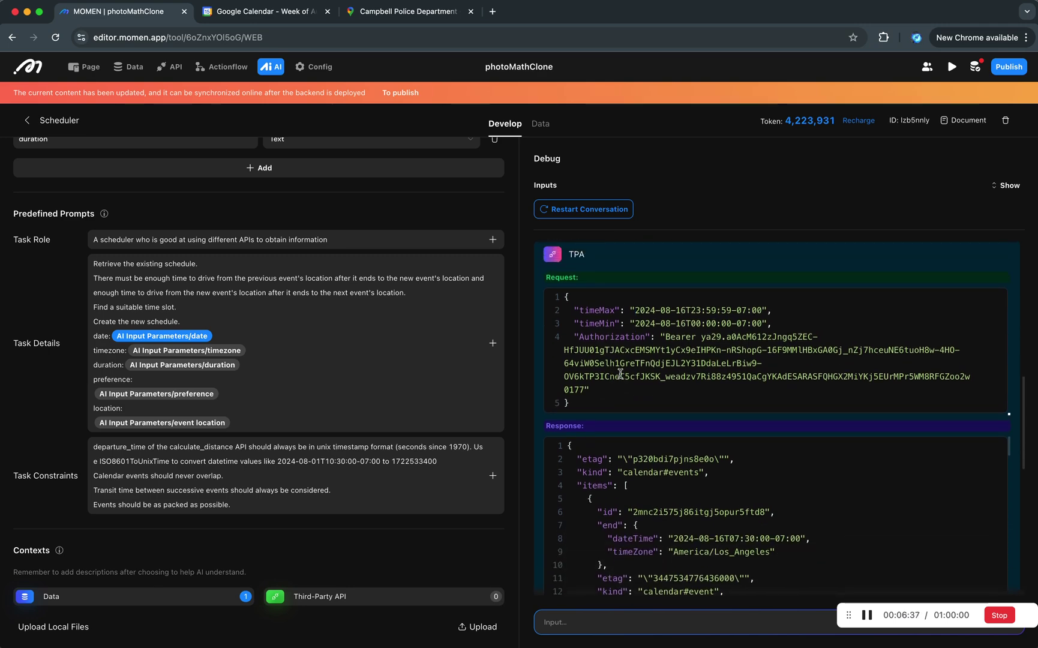
scroll(162, 477, "down", 2)
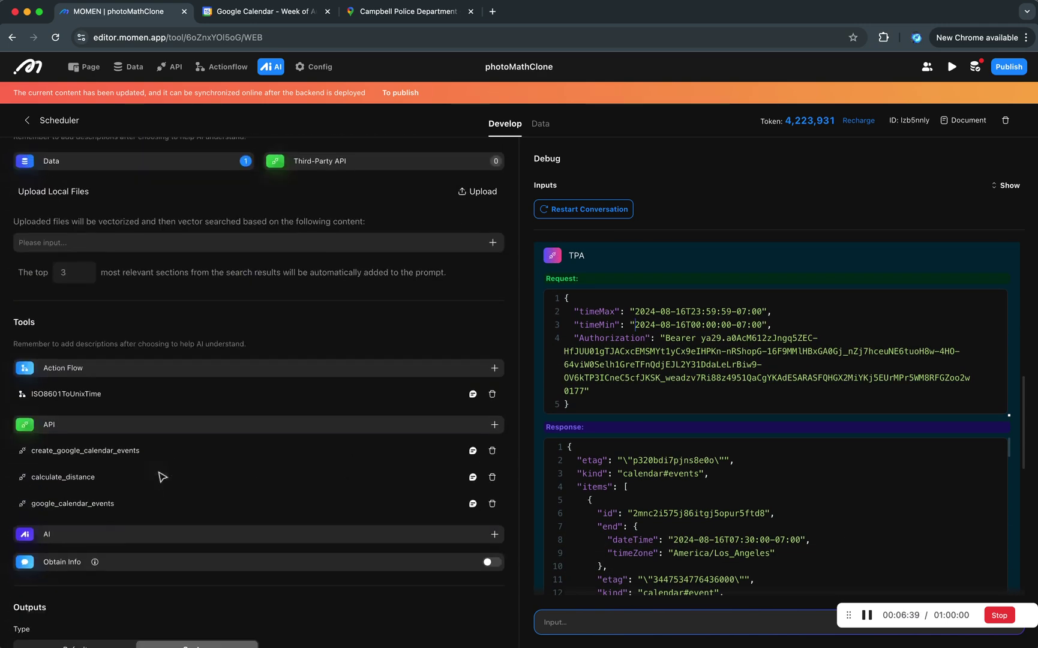
scroll(162, 478, "down", 1)
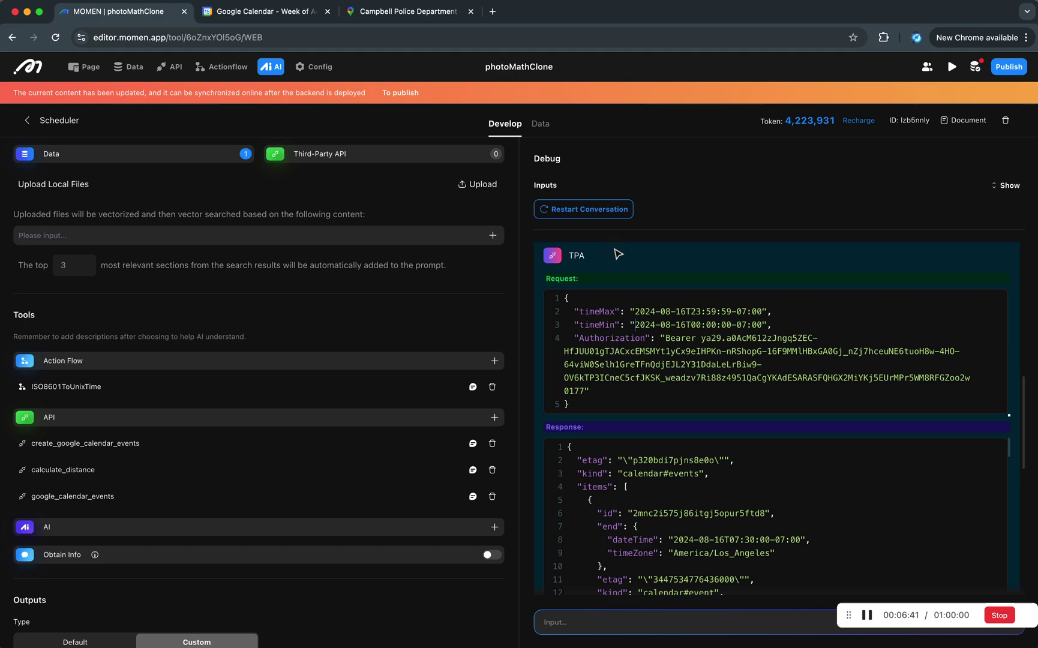
Compare the Authorization value in the calendar request with the Google Calendar access token in the prompt's context.
left_click_drag(663, 337, 588, 390)
left_click(611, 389)
scroll(699, 360, "up", 10)
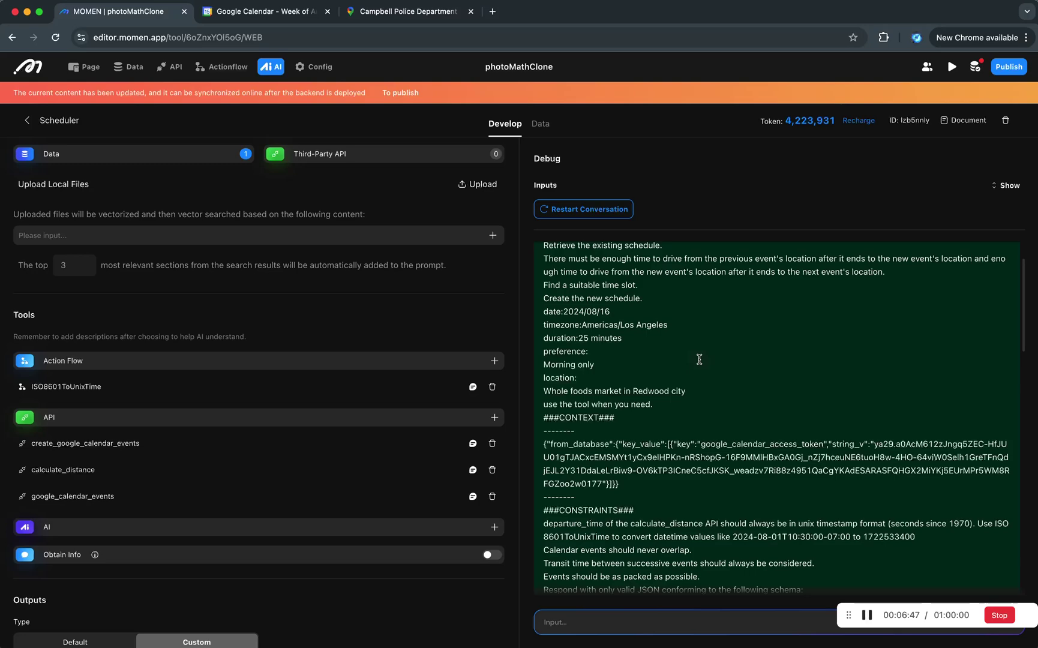
scroll(697, 360, "down", 1)
double_click(872, 427)
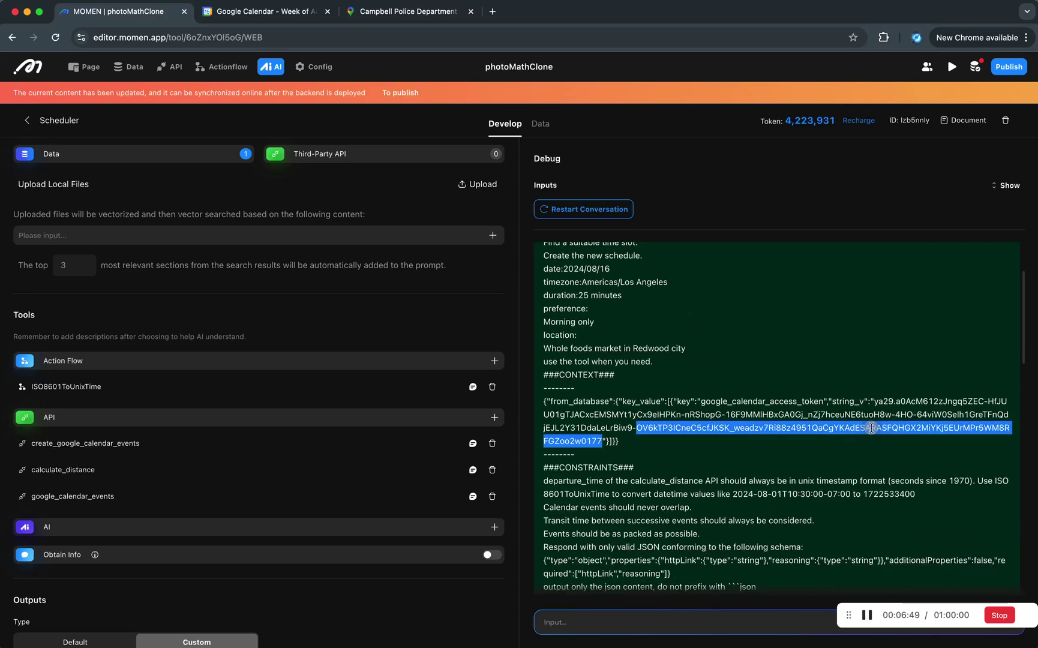
scroll(874, 429, "down", 5)
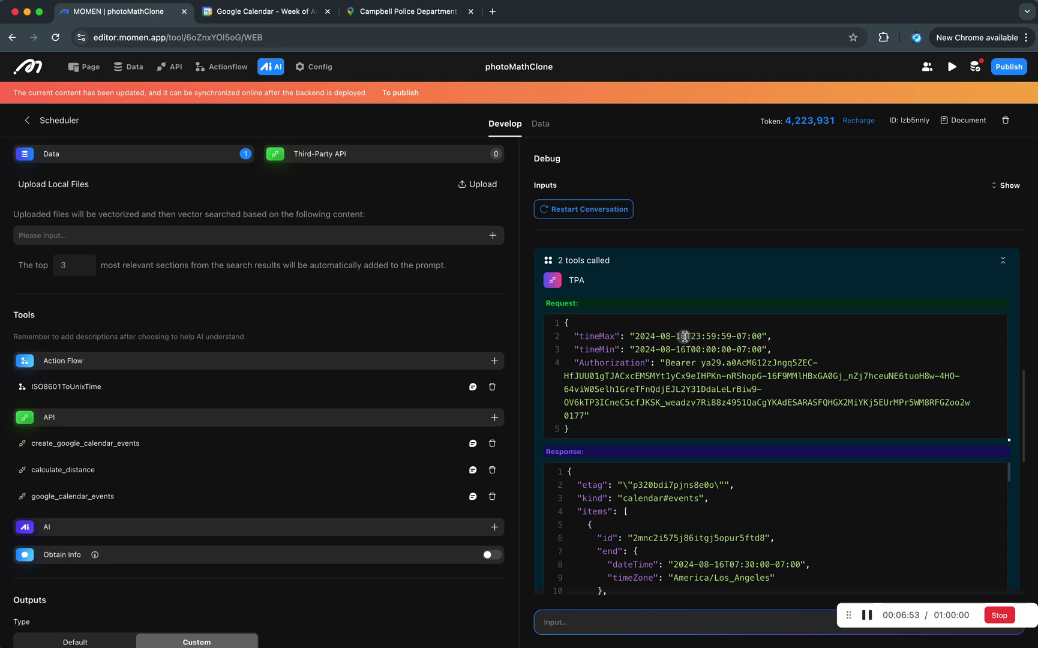
Check the timeMax and timeMin values in the calendar request against the requested date.
left_click_drag(645, 336, 778, 337)
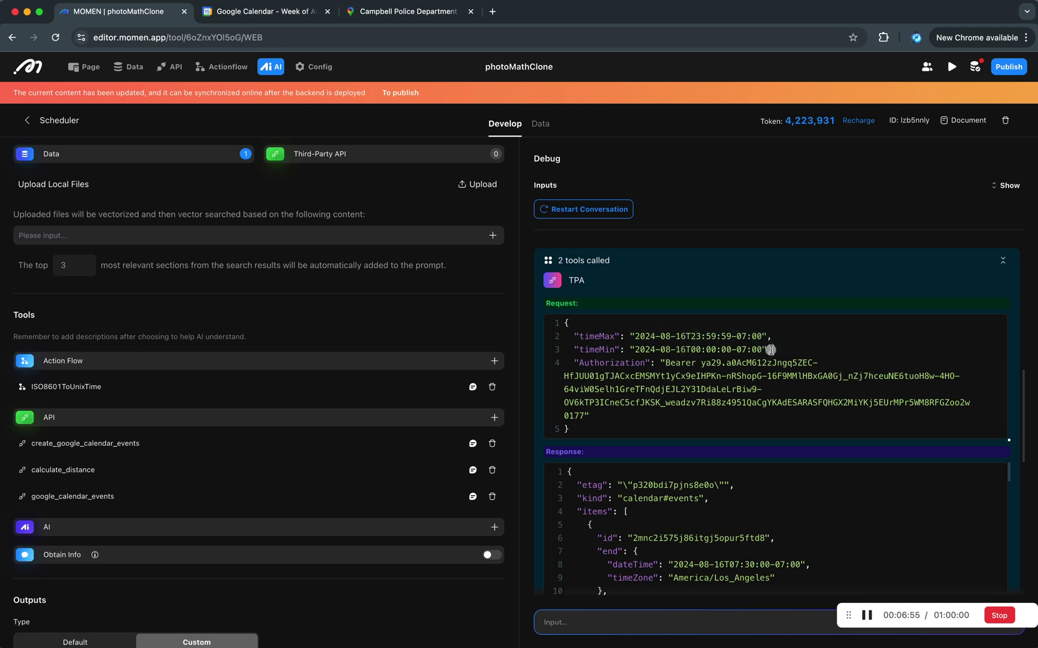
left_click_drag(661, 350, 675, 336)
left_click(774, 351)
left_click(687, 350)
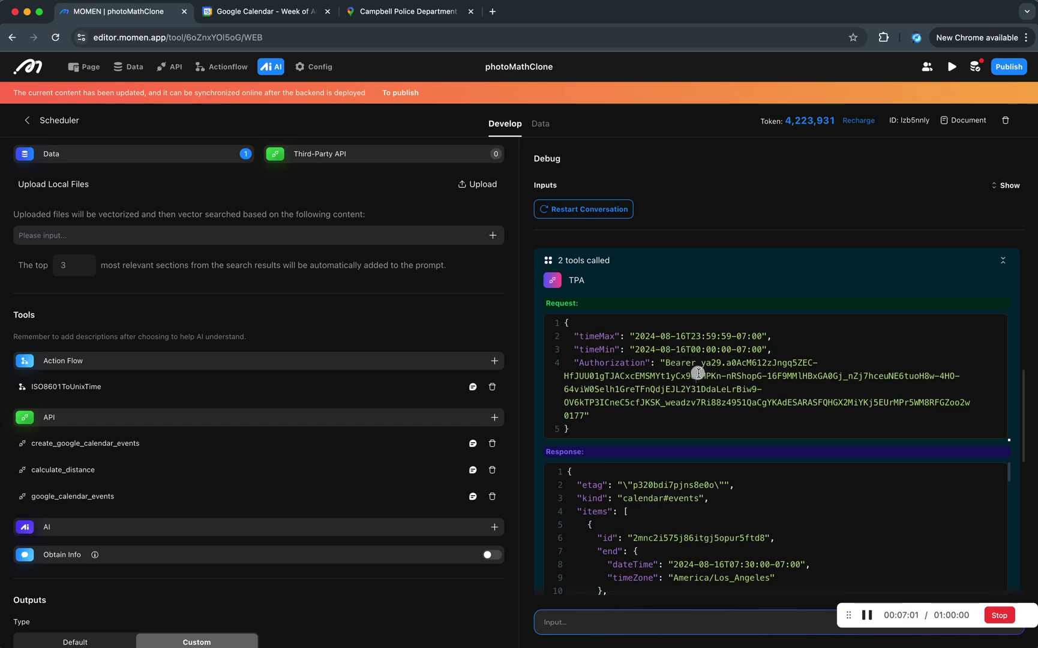
Read through the calendar response, checking the time, summary and location of each existing event.
scroll(698, 372, "down", 3)
scroll(663, 342, "down", 8)
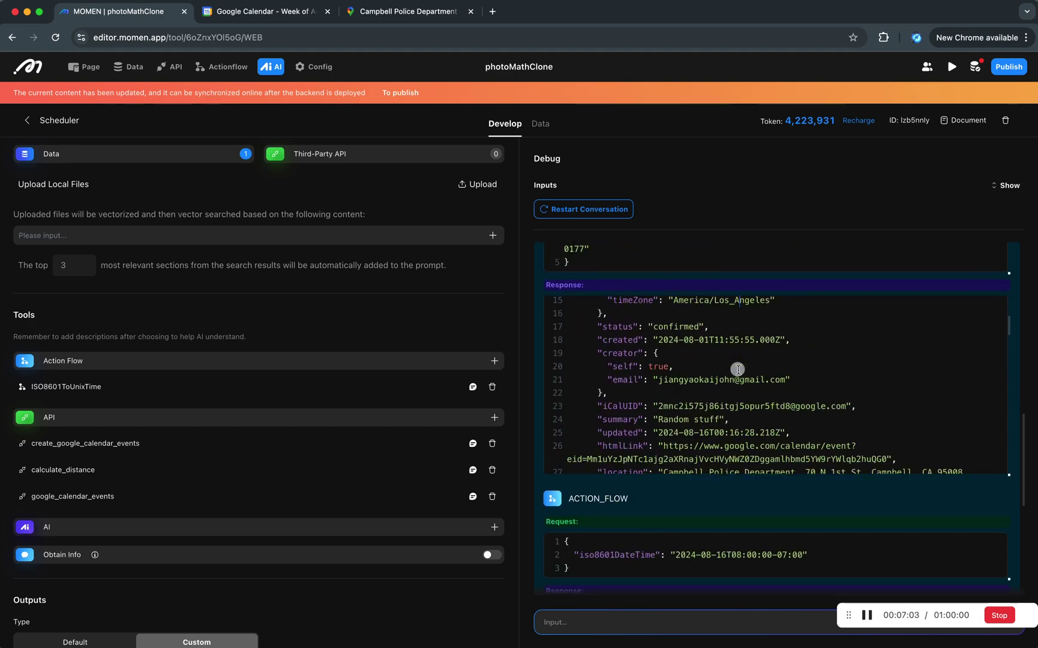
scroll(737, 371, "down", 2)
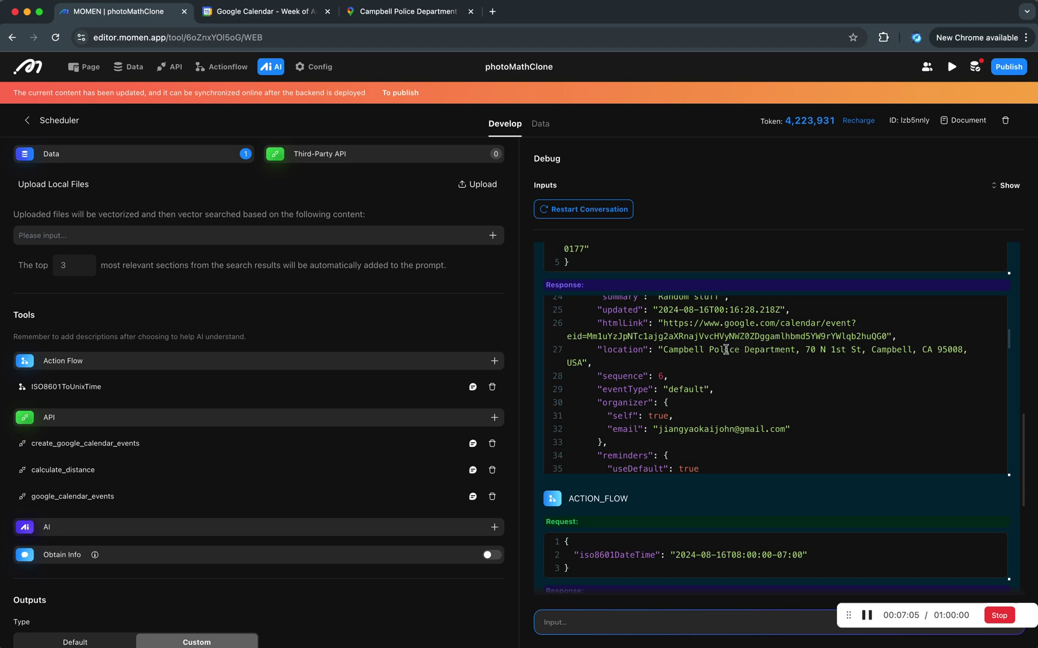
left_click_drag(664, 349, 860, 352)
scroll(795, 378, "down", 10)
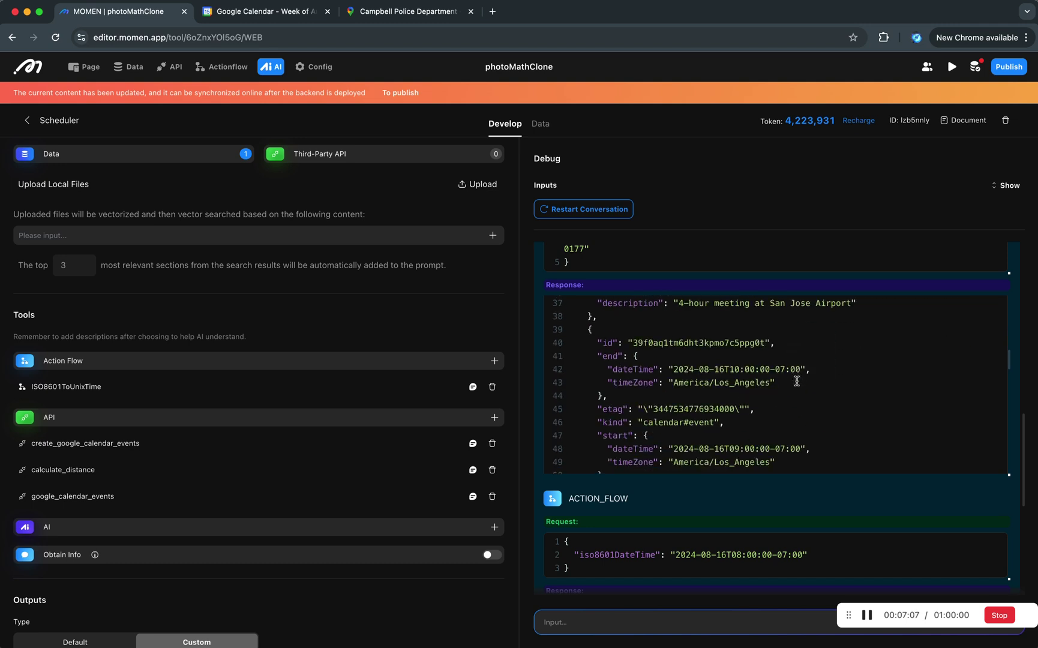
scroll(762, 392, "down", 13)
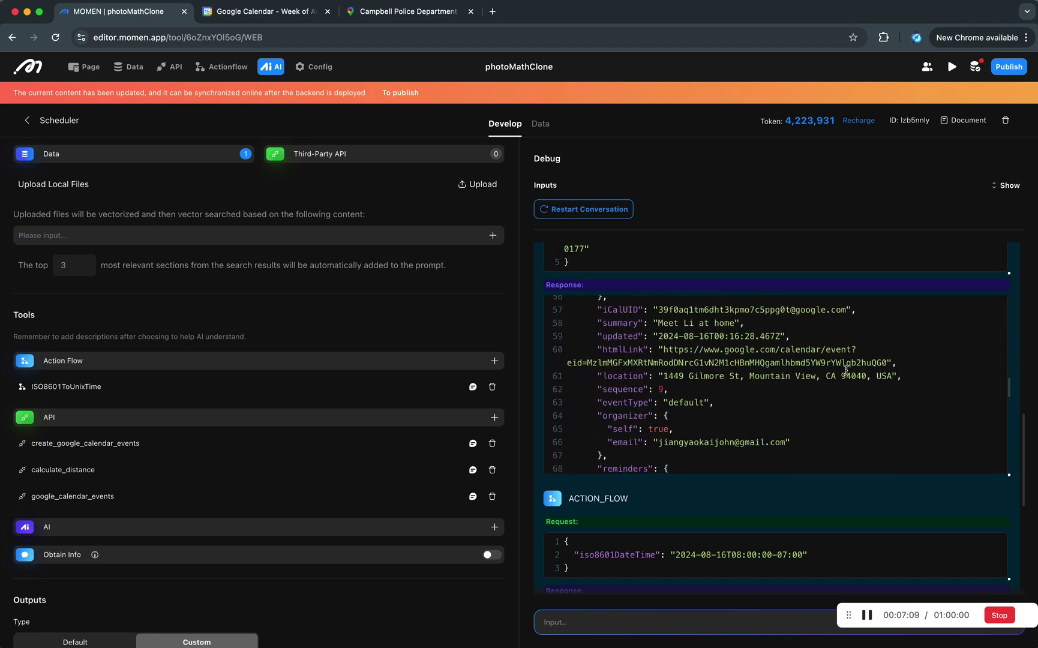
scroll(780, 396, "down", 2)
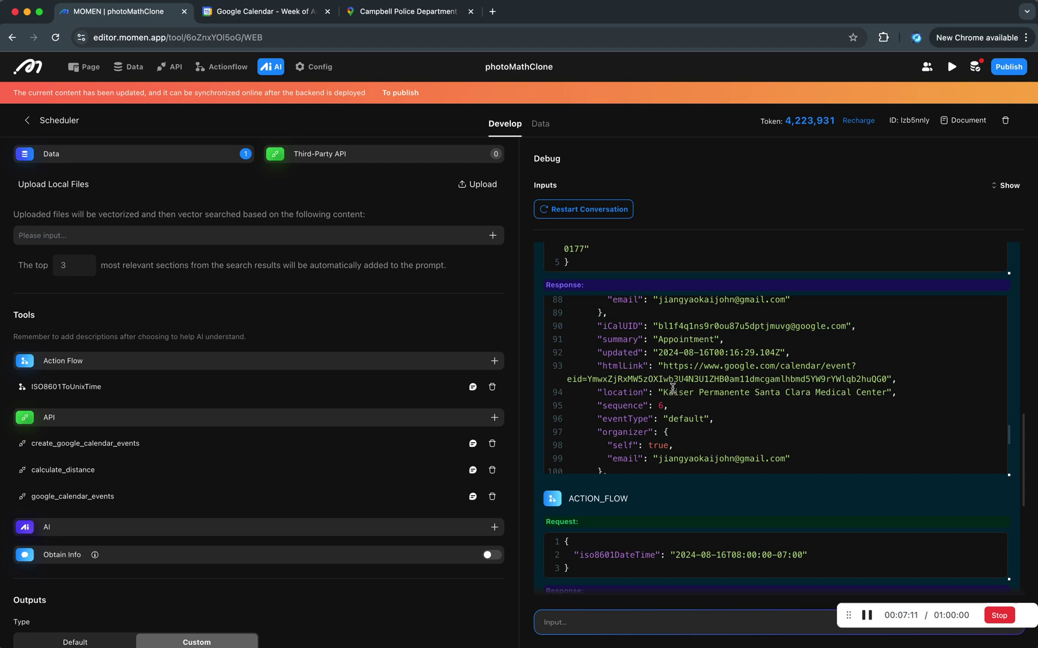
scroll(840, 390, "down", 3)
scroll(869, 388, "down", 3)
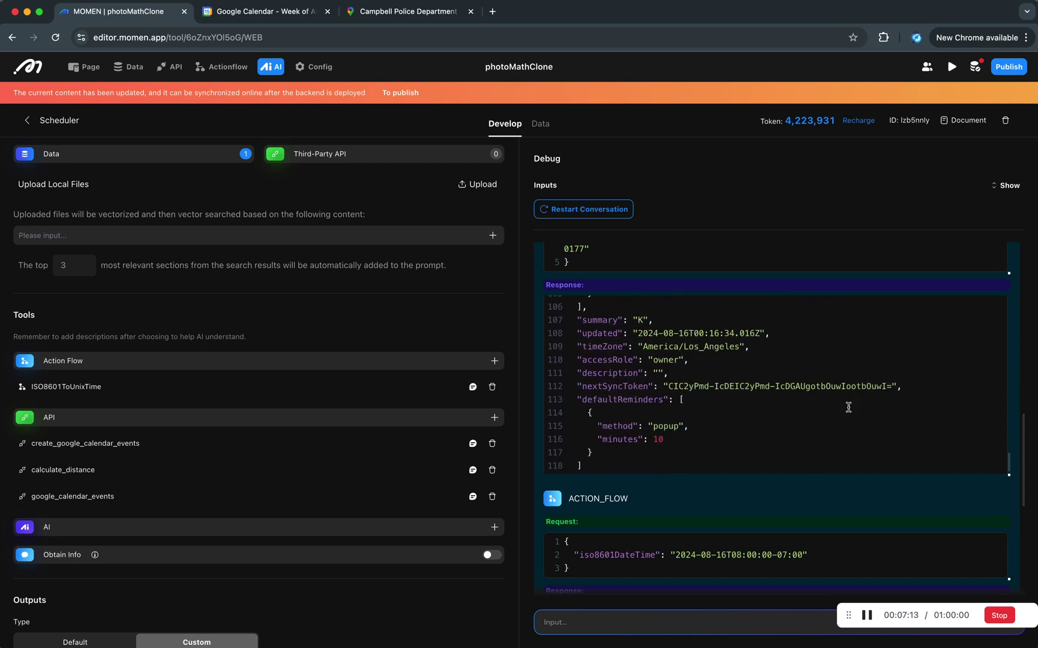
scroll(848, 407, "down", 1)
scroll(774, 397, "down", 1)
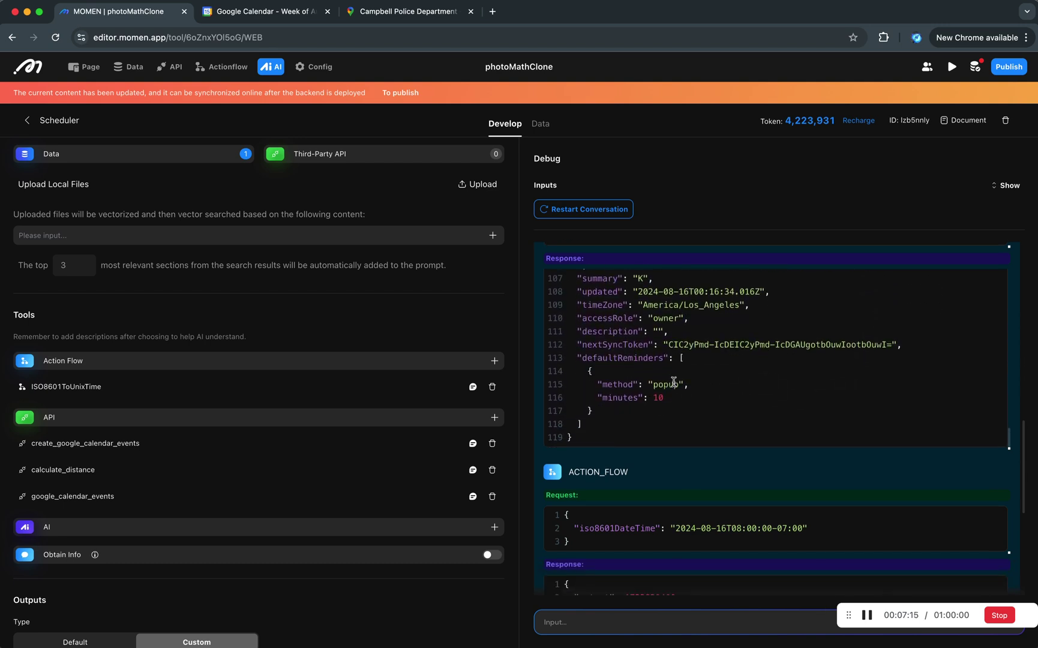
Inspect the ACTION_FLOW call, comparing its iso8601DateTime request value with the Unix timestamp it outputs.
scroll(674, 382, "down", 2)
scroll(652, 426, "down", 2)
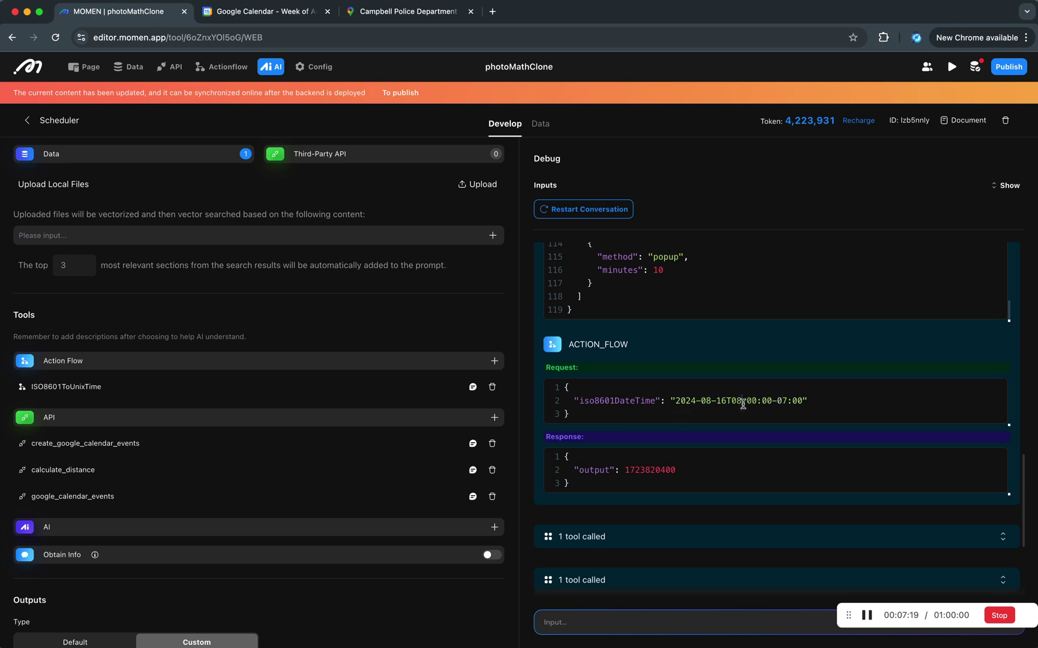
left_click(701, 400)
left_click_drag(677, 401, 797, 400)
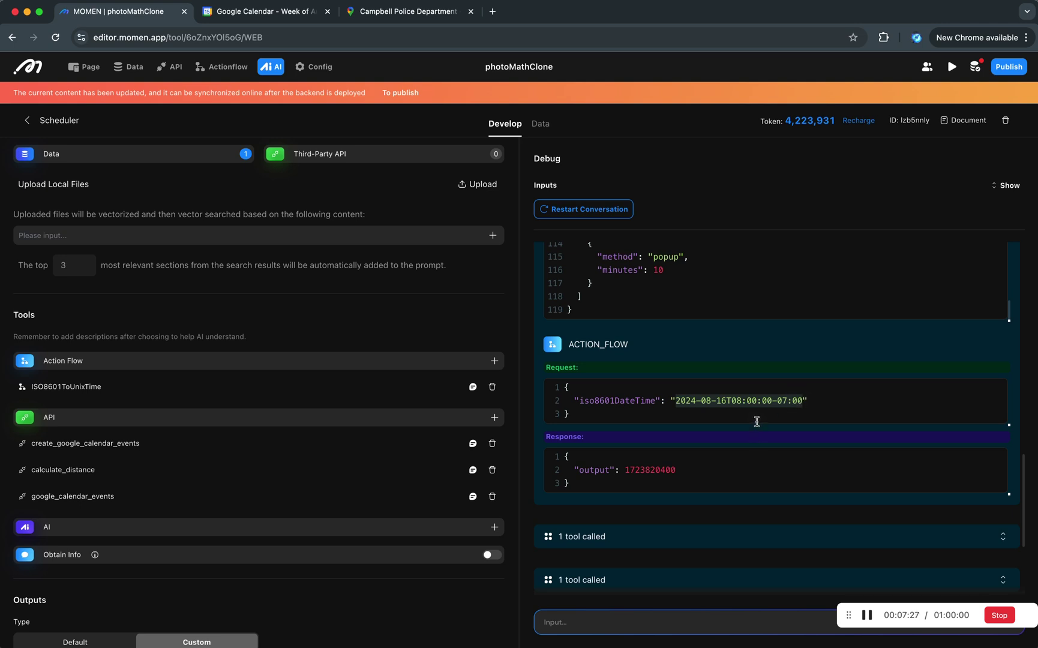
left_click(741, 400)
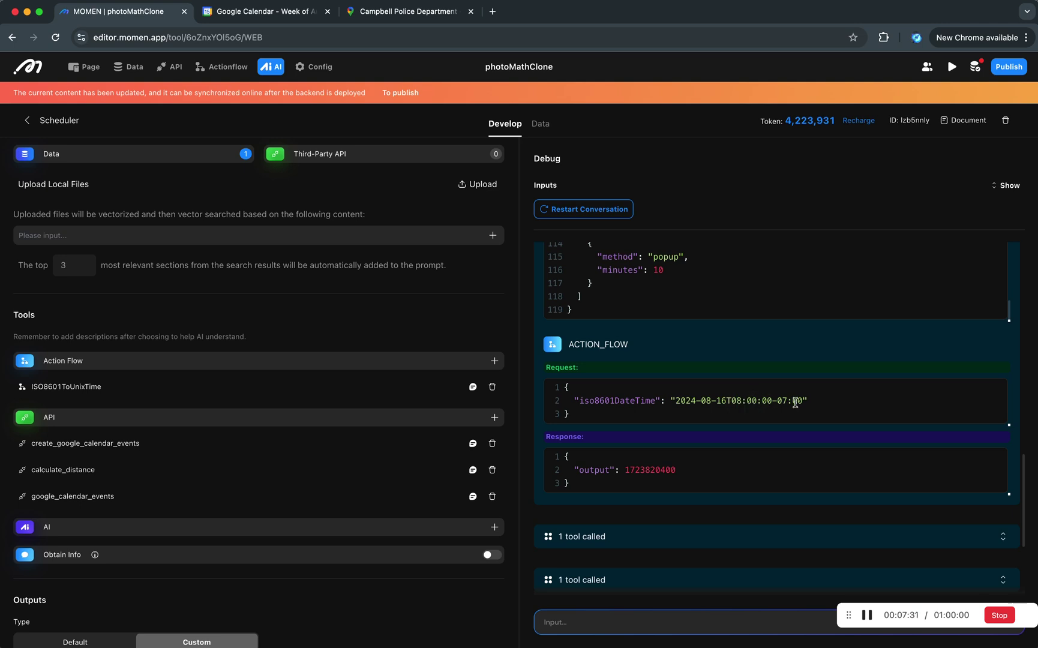
double_click(642, 469)
Expand the following tool call and check its origin, destination and departure_time against the timestamp from the ACTION_FLOW call.
scroll(677, 454, "down", 5)
left_click(677, 400)
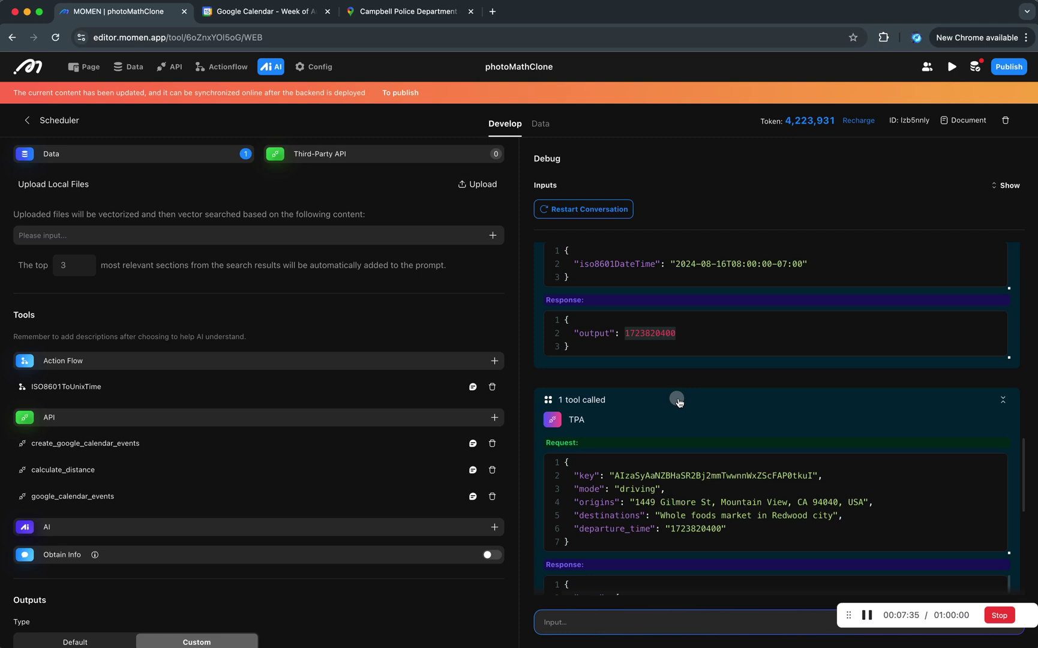
scroll(678, 420, "down", 5)
scroll(684, 449, "up", 5)
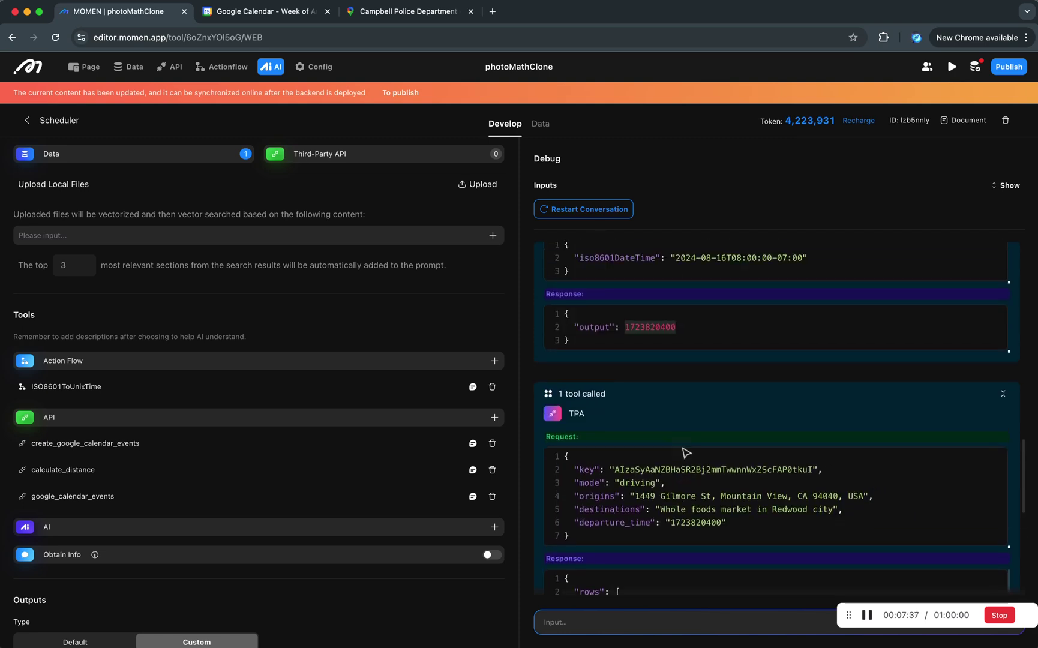
scroll(686, 452, "down", 5)
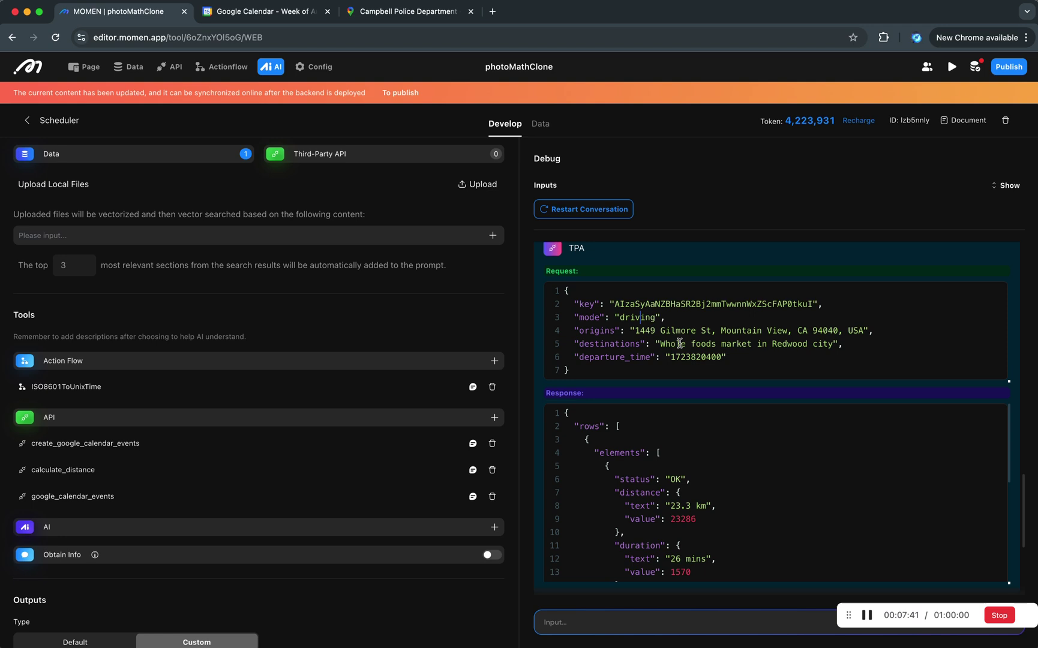
left_click_drag(835, 344, 659, 347)
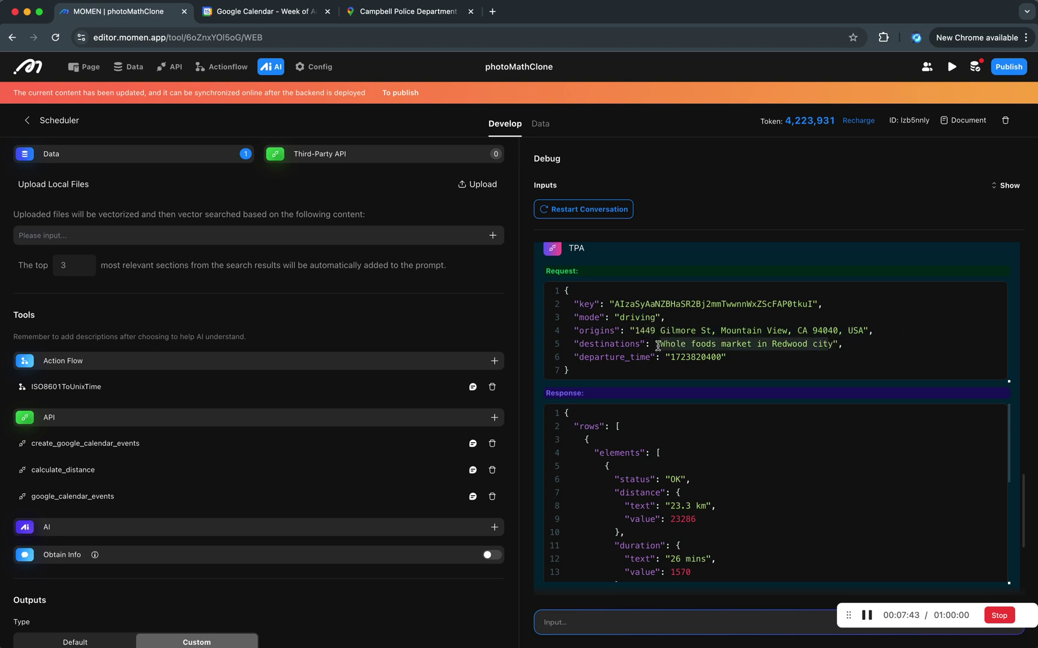
double_click(690, 356)
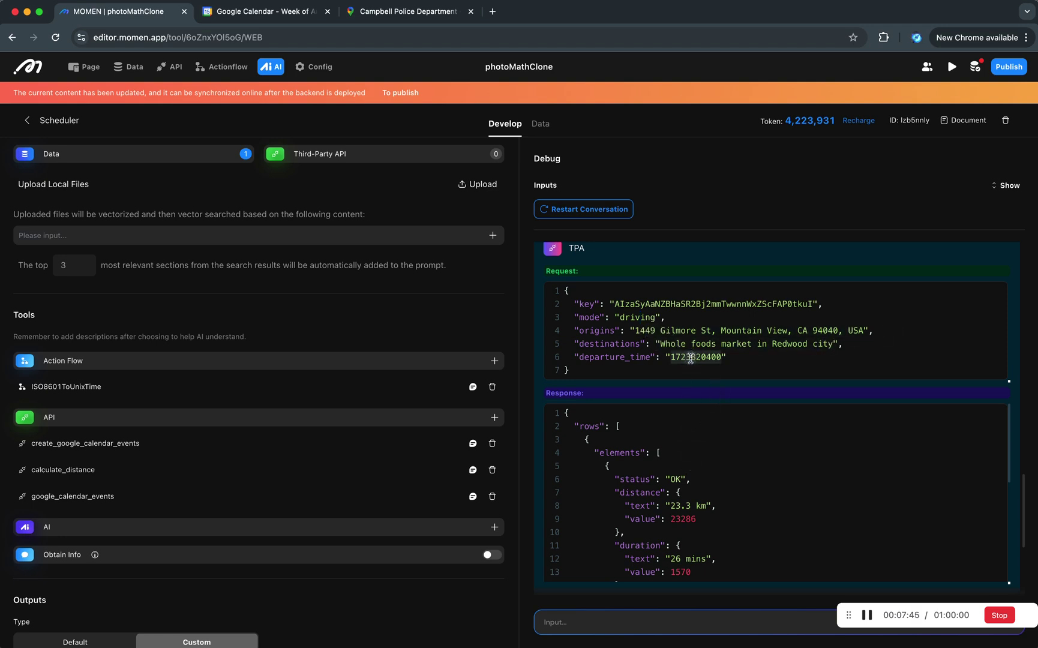
left_click(690, 356)
double_click(690, 356)
scroll(717, 355, "up", 3)
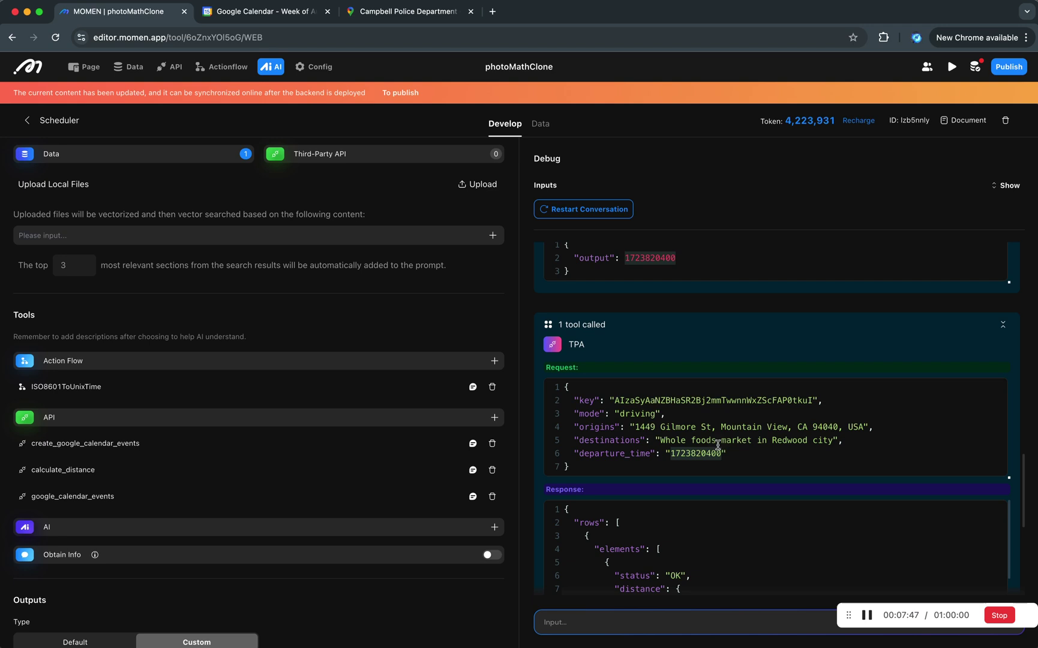
Examine the distance response for the driving duration and the duration in traffic.
scroll(745, 515, "down", 4)
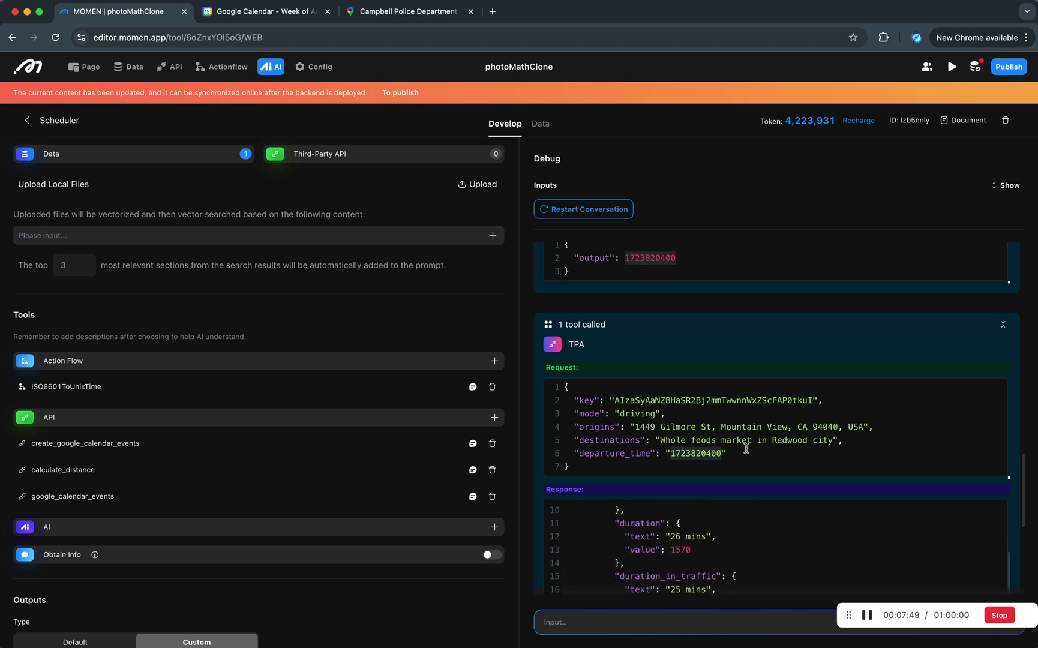
scroll(764, 553, "up", 5)
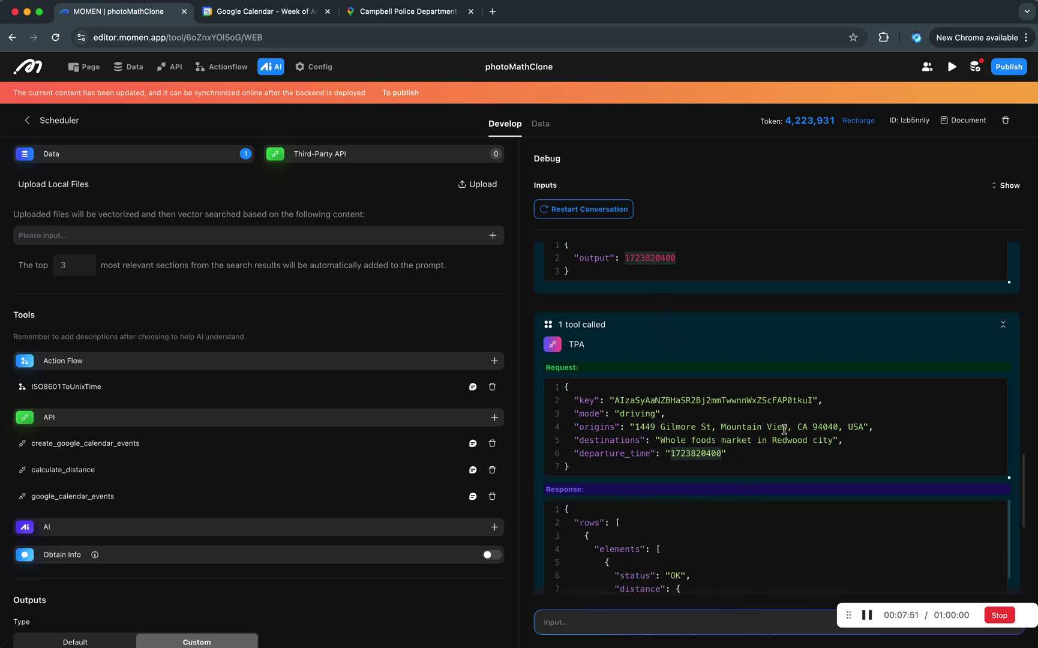
scroll(784, 429, "down", 5)
scroll(784, 429, "down", 5)
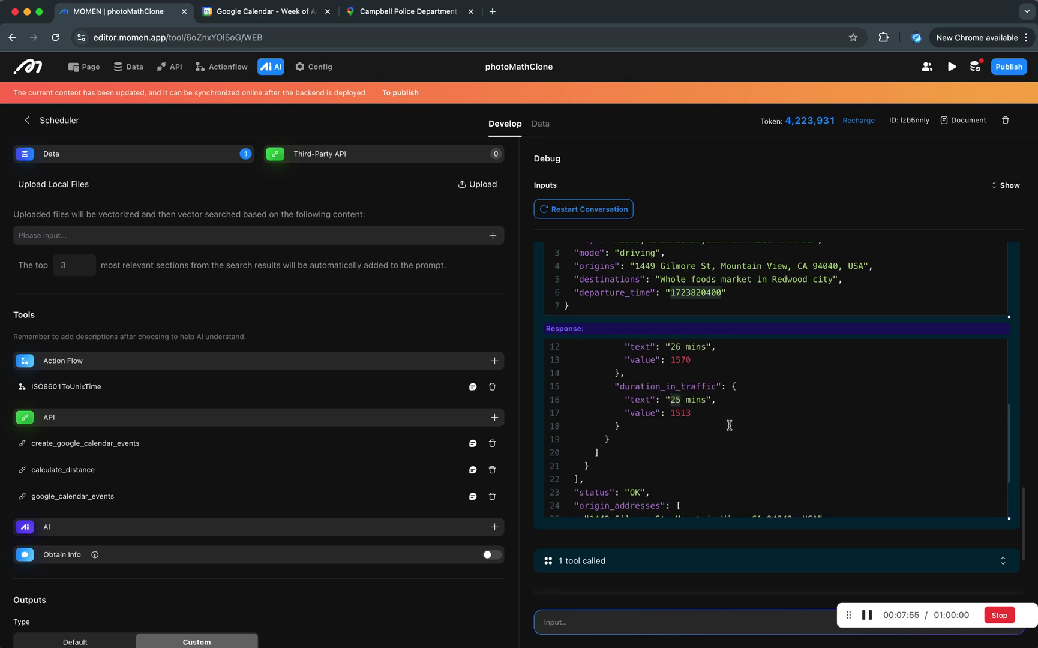
Compare the requested origin and destination with the resolved origin_addresses and destination_addresses at the end of the distance response.
scroll(729, 425, "down", 2)
scroll(729, 425, "up", 1)
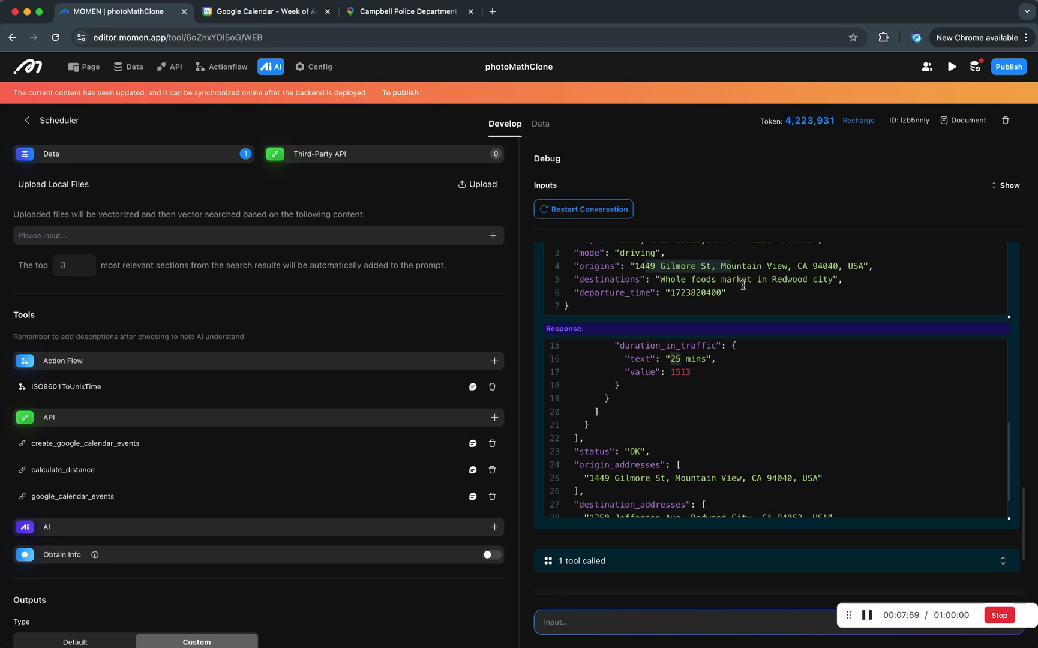
scroll(723, 425, "down", 8)
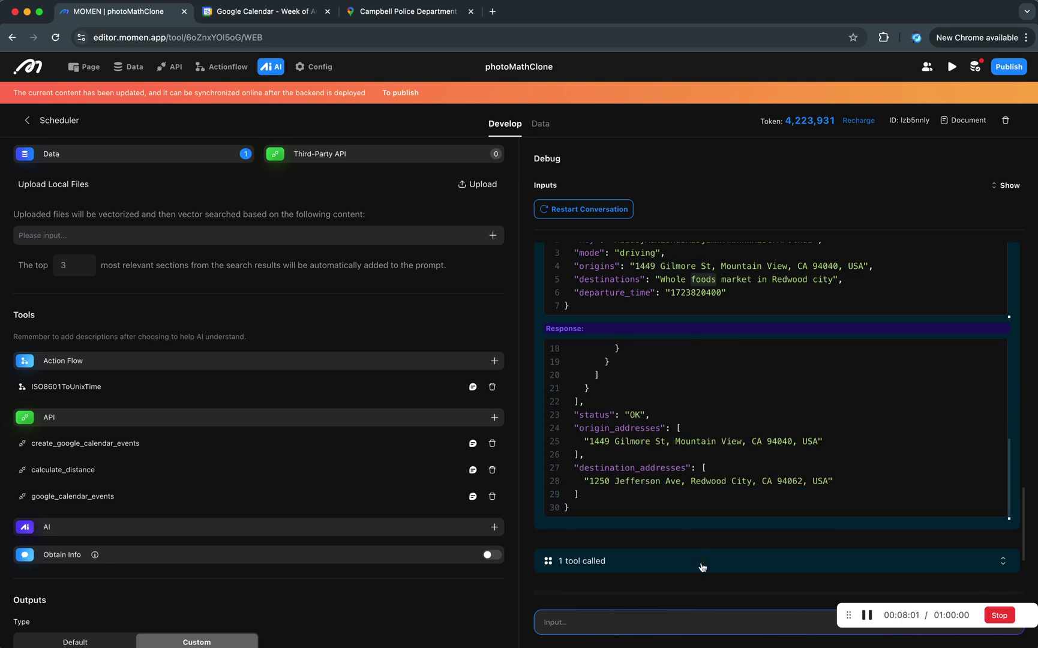
Expand the last tool call and inspect its request body for the event's start, end, time zone, summary, location and description.
left_click(695, 416)
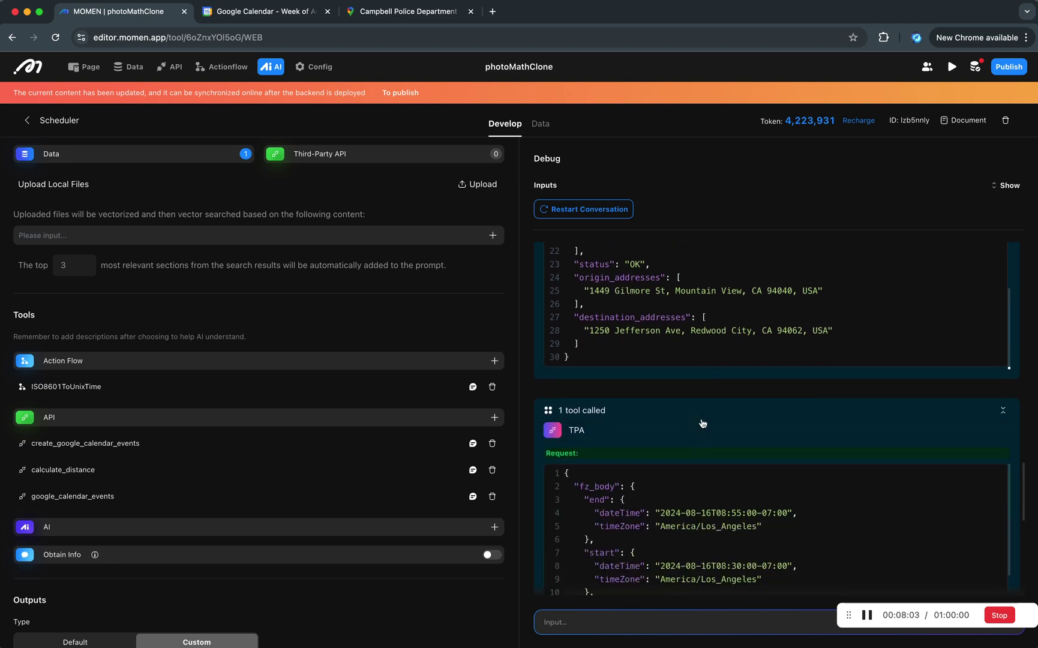
scroll(703, 424, "down", 5)
scroll(714, 370, "up", 2)
scroll(715, 370, "down", 2)
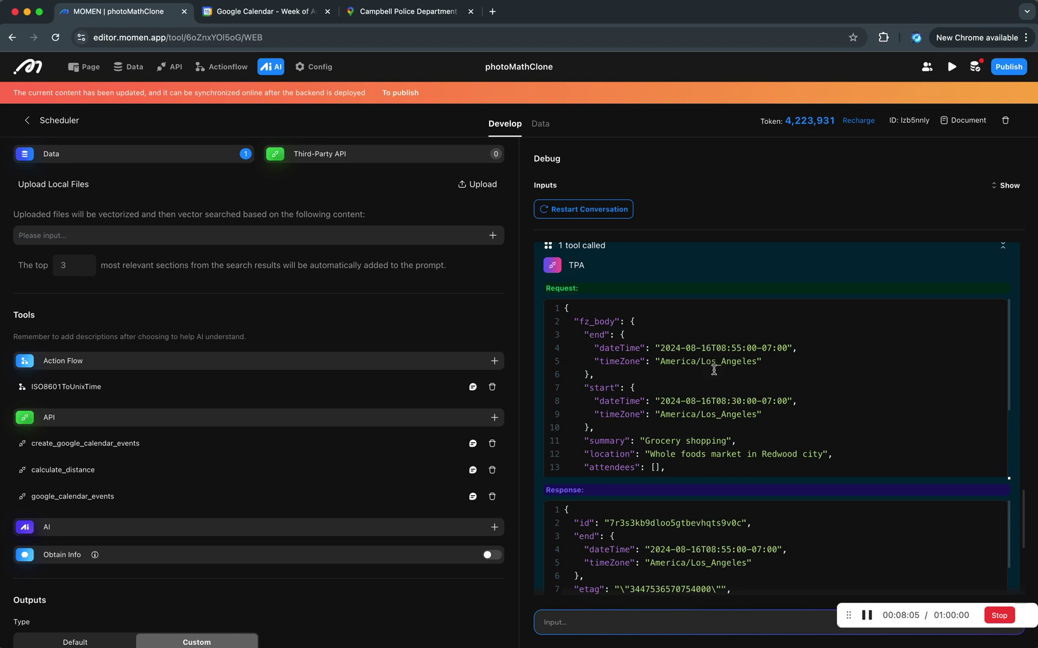
scroll(714, 371, "up", 1)
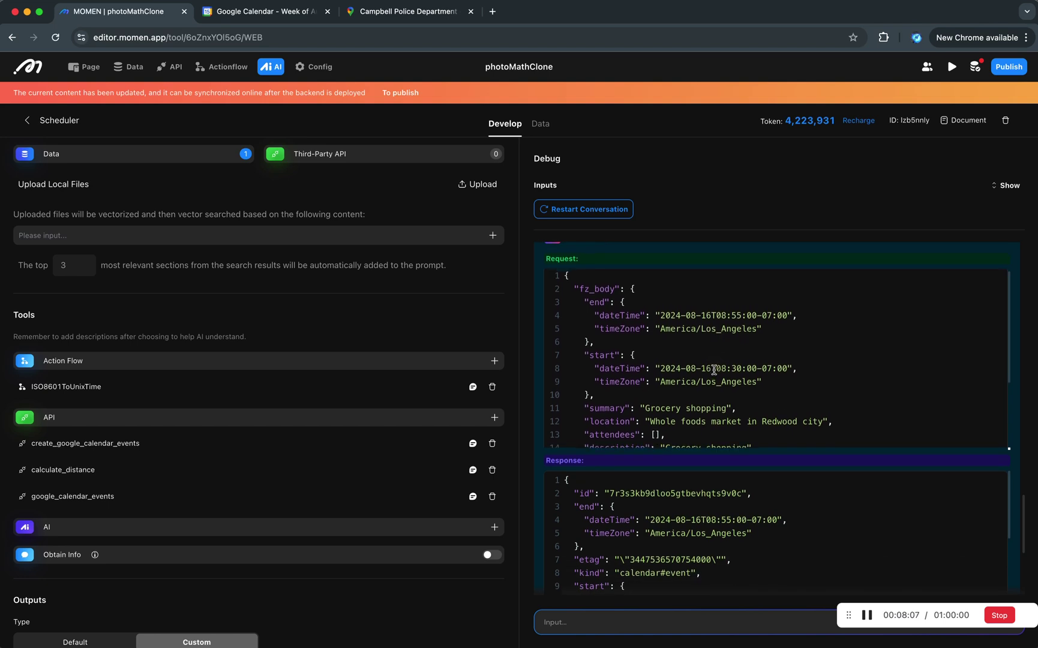
scroll(600, 273, "up", 2)
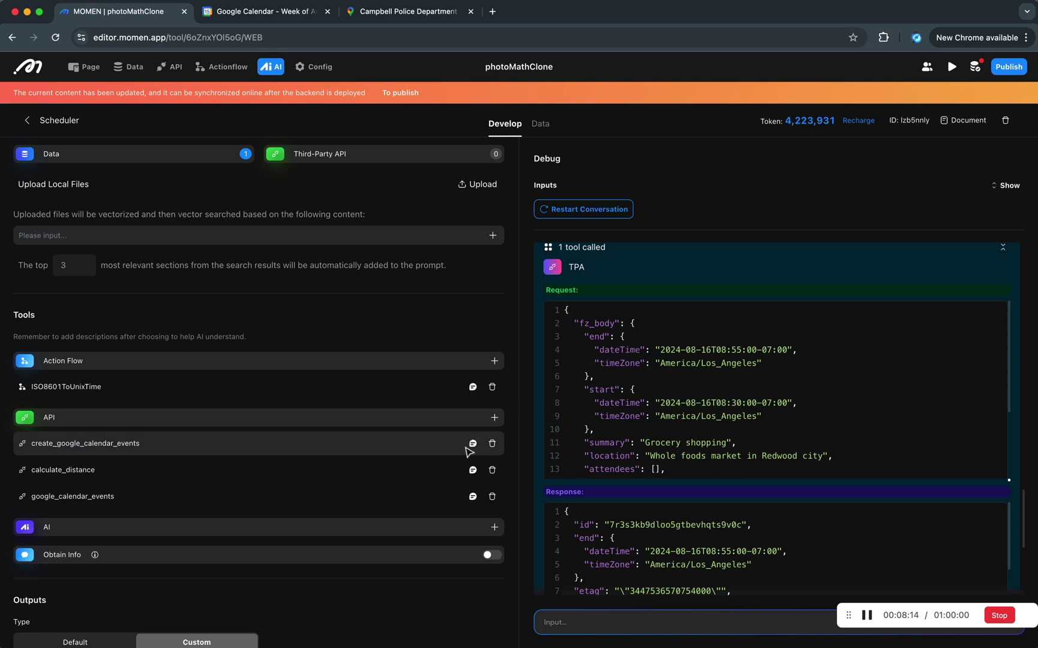
left_click_drag(598, 322, 598, 364)
left_click(597, 369)
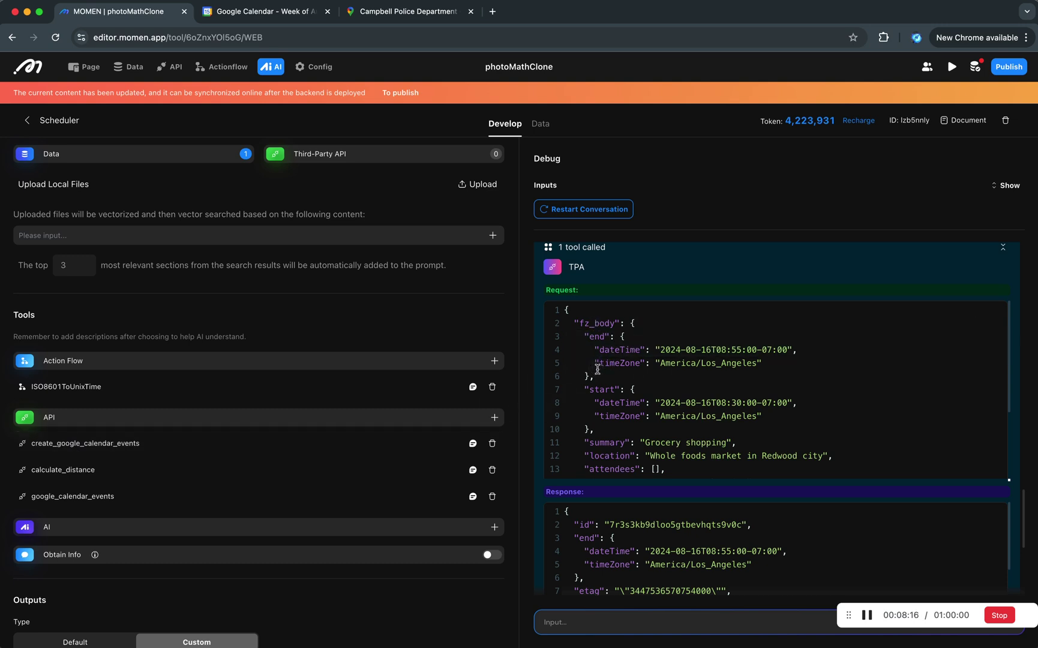
scroll(638, 428, "down", 4)
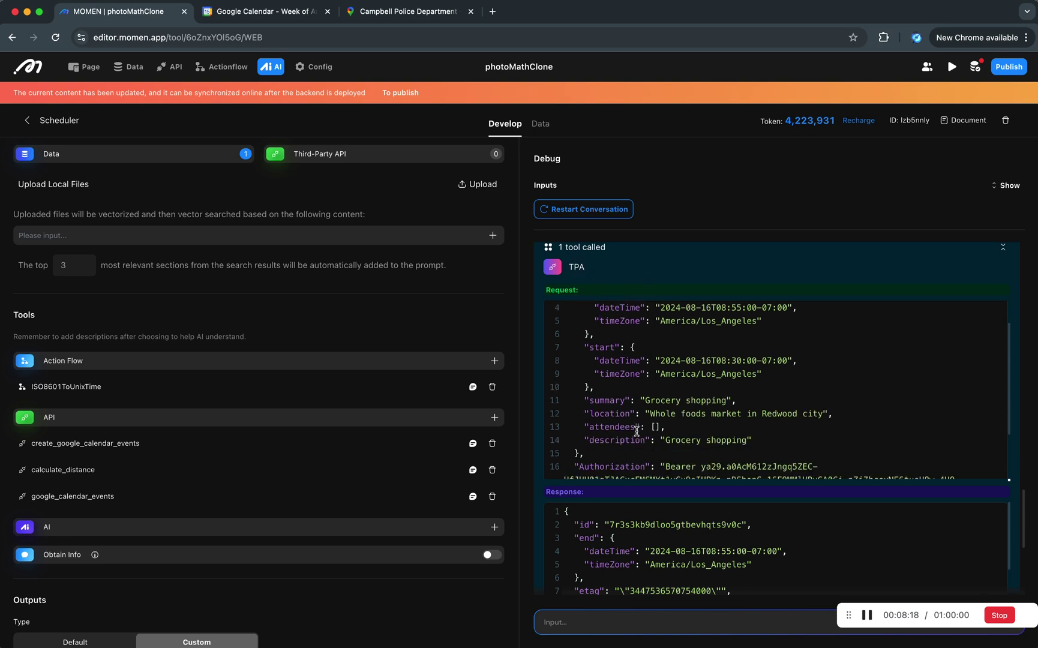
Read through the event creation response and the AI's final output with its httpLink and reasoning.
scroll(660, 523, "down", 5)
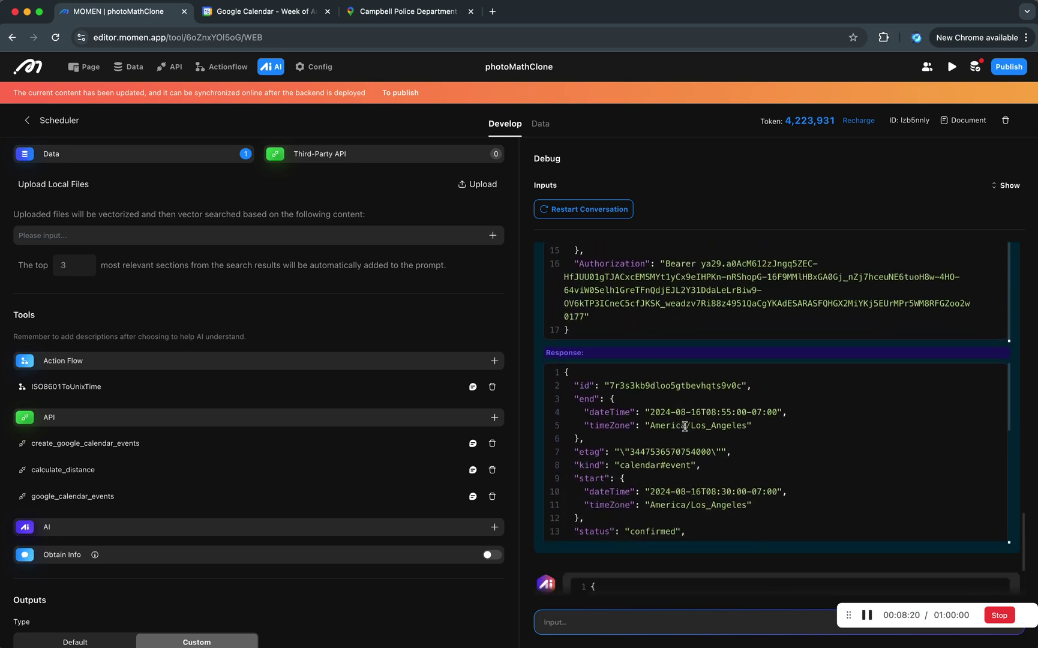
scroll(684, 388, "down", 6)
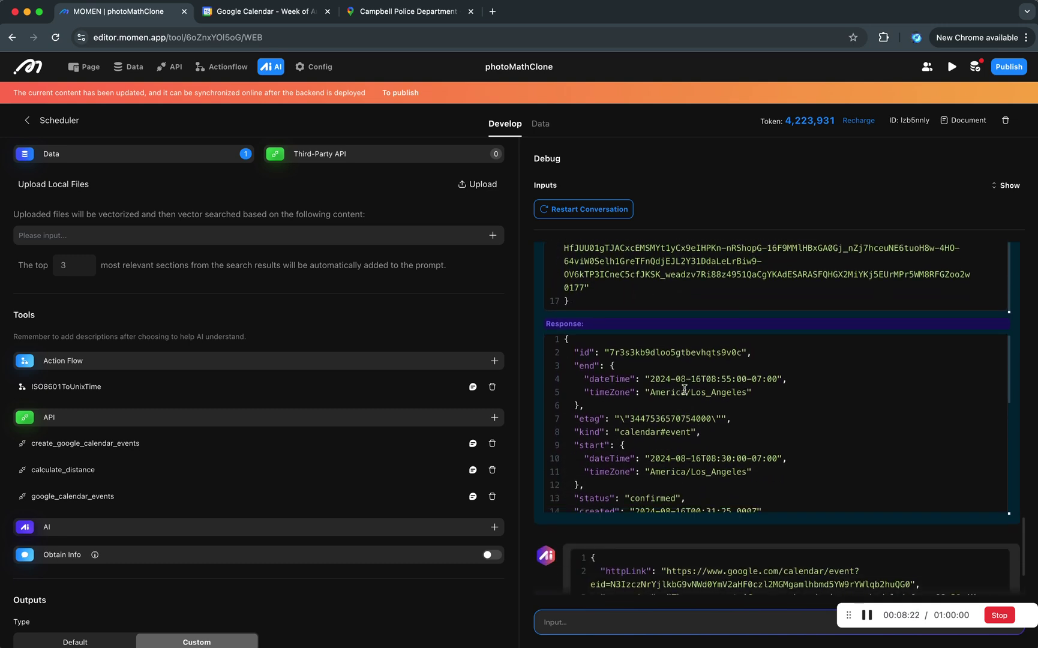
scroll(653, 524, "down", 3)
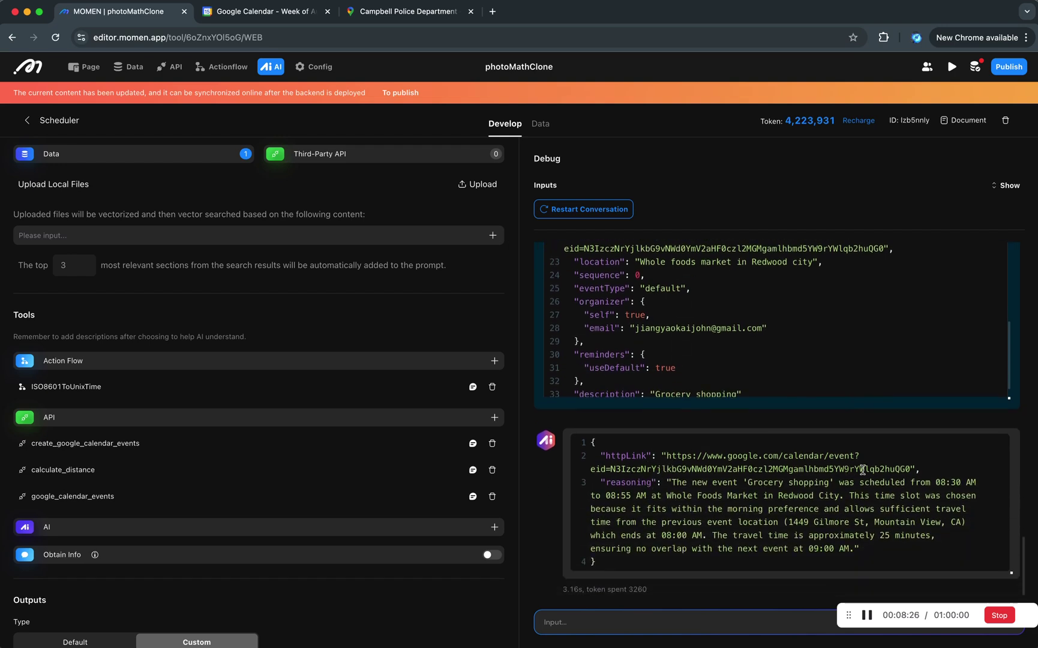
Open the httpLink URL from the AI output to view the Grocery shopping event in Google Calendar, close its details and return to MOMEN.
left_click_drag(908, 471, 671, 455)
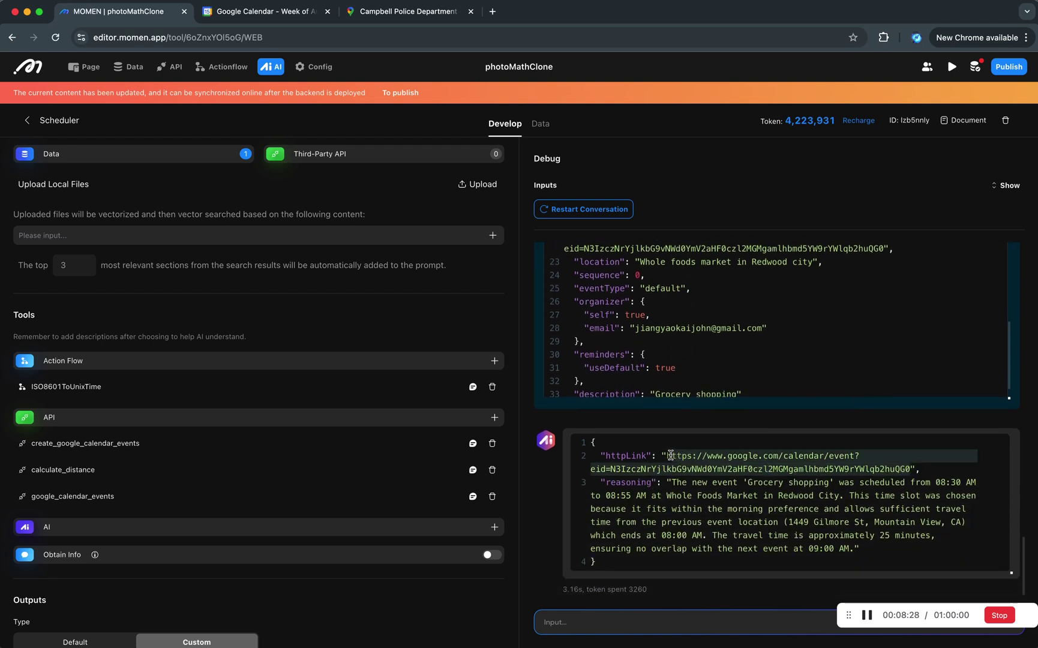
right_click(688, 456)
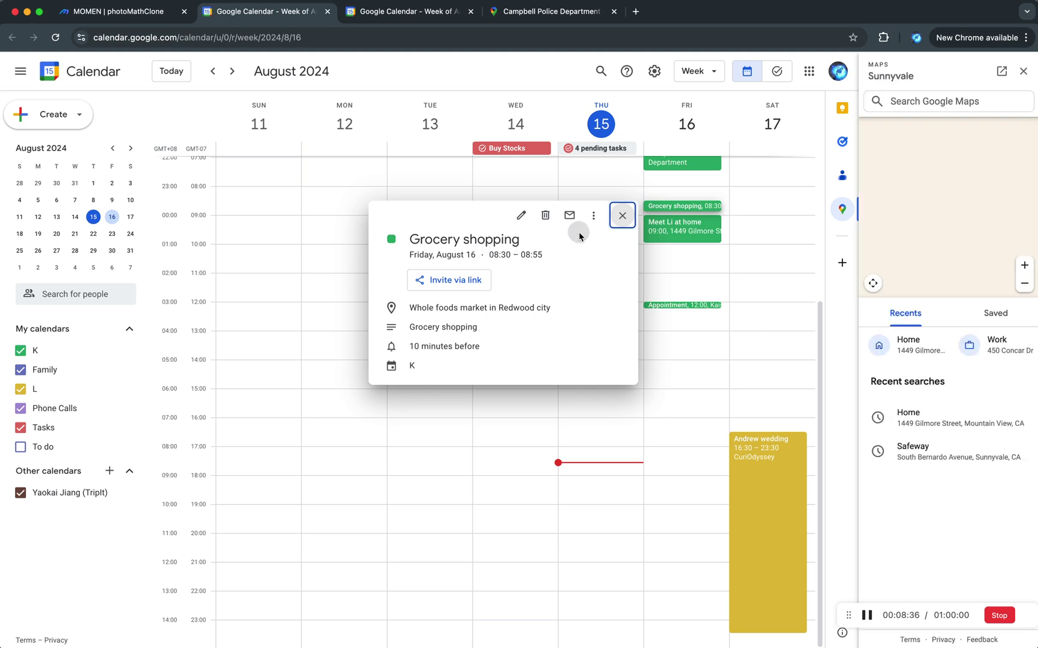
left_click(623, 213)
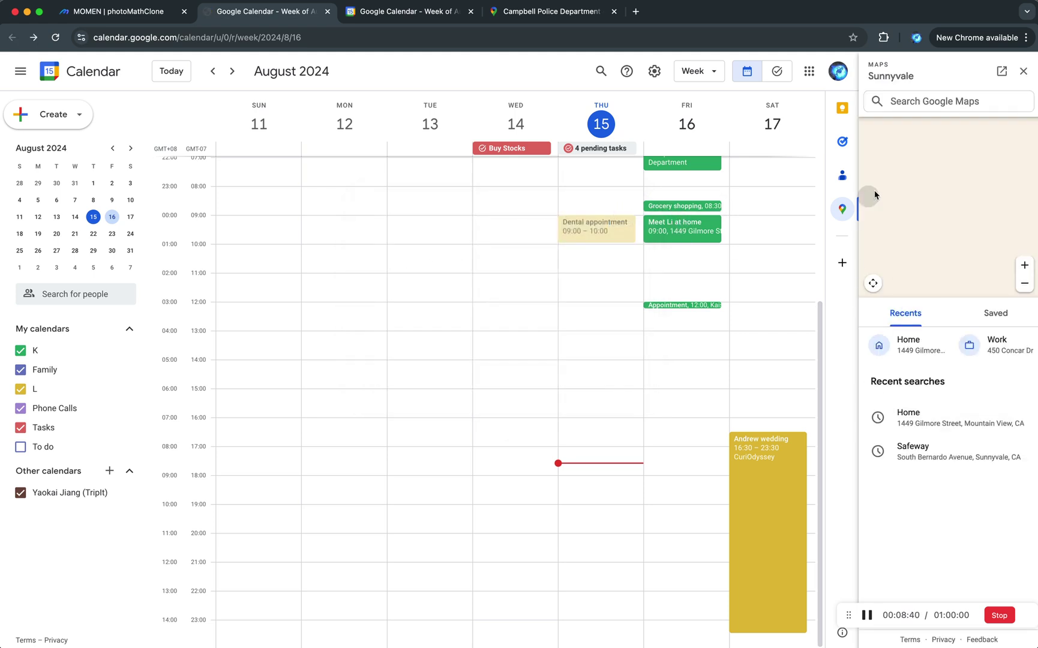
left_click(125, 17)
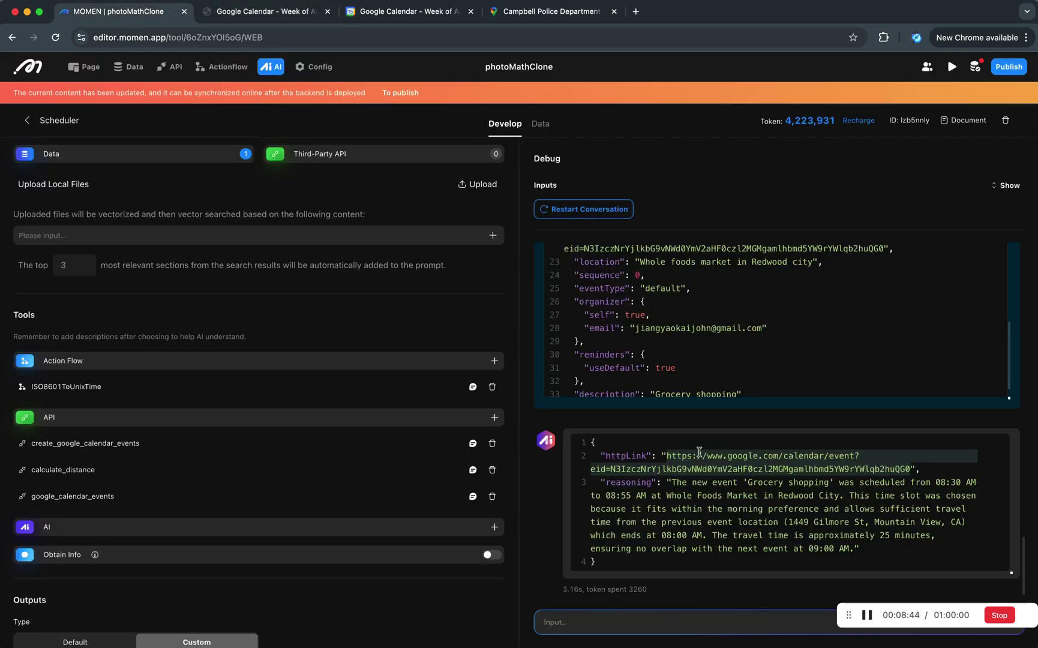
left_click(998, 617)
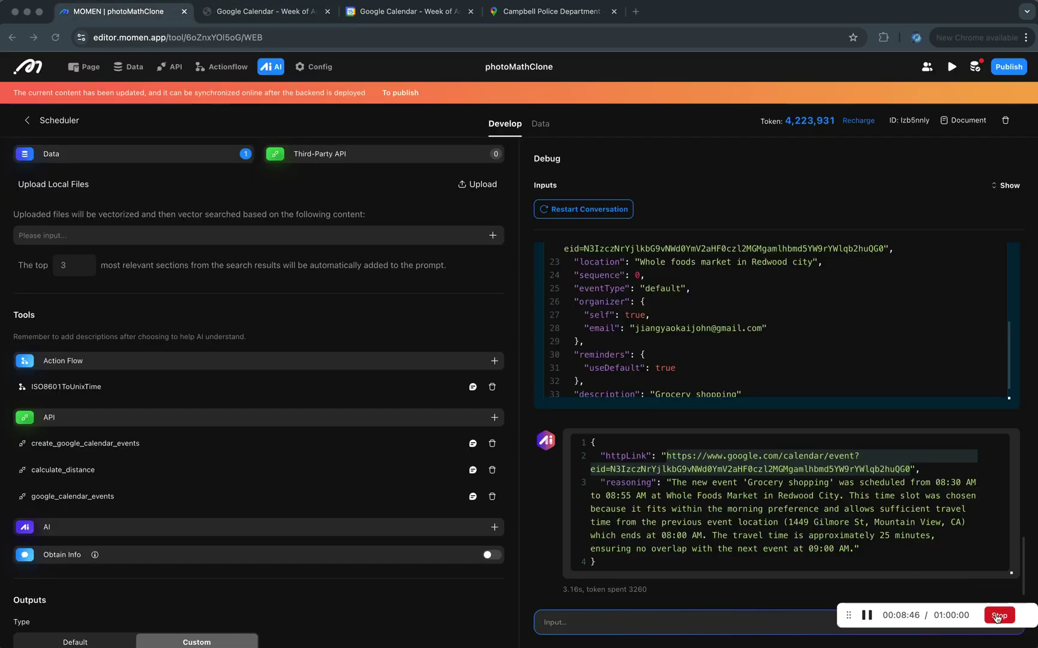